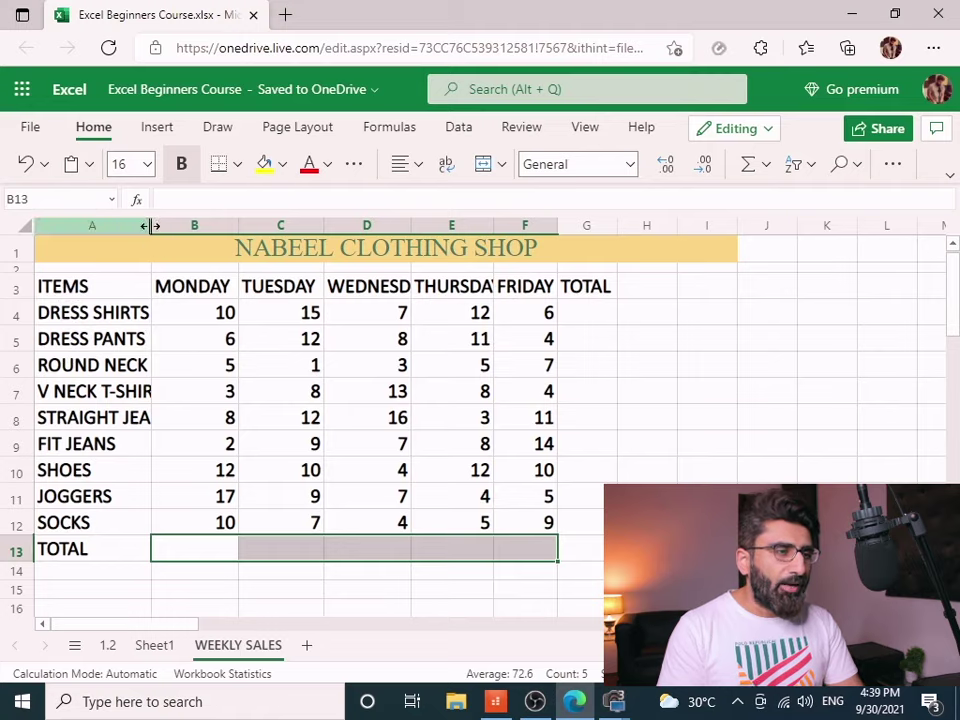
- Check the truncated item names in column A, such as V NECK T-SHIRTS
click(110, 316)
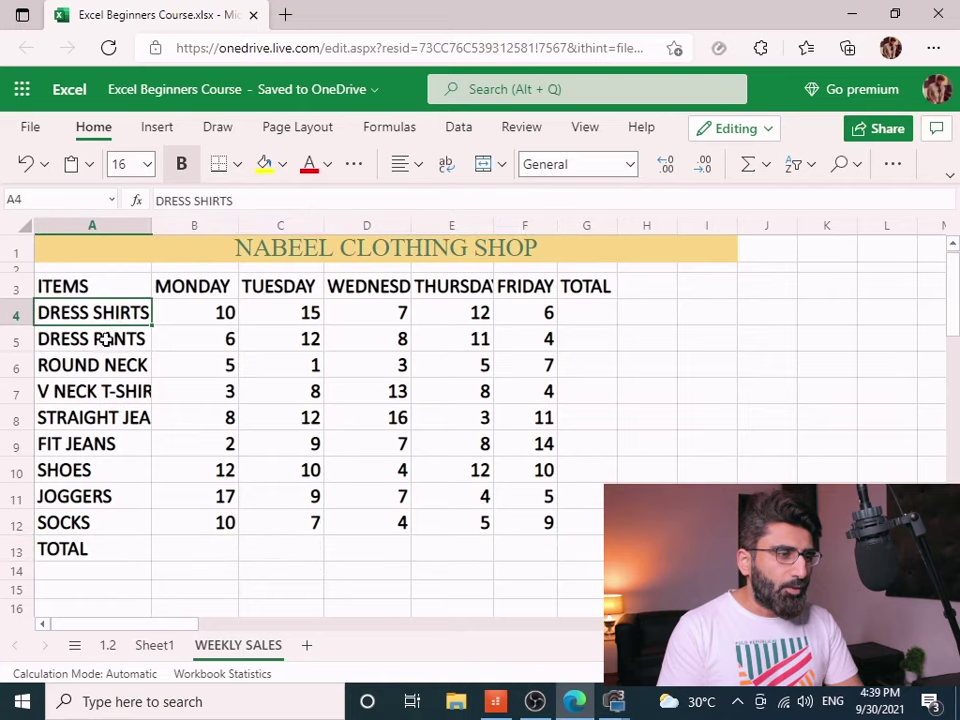
click(103, 339)
click(105, 367)
click(106, 392)
click(107, 412)
click(108, 391)
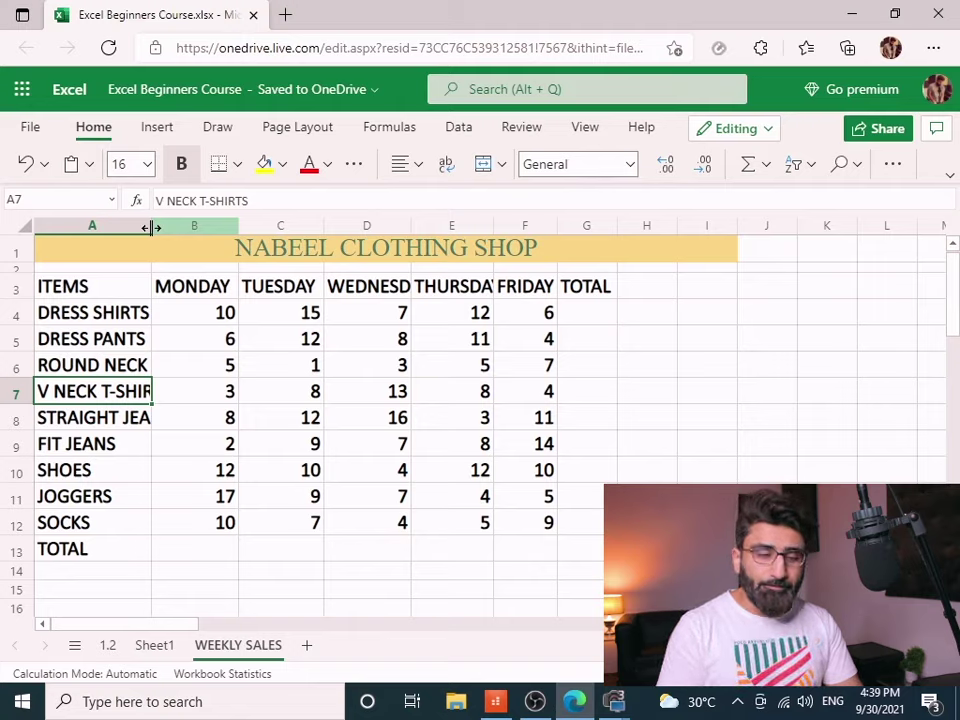
- AutoFit columns A, D and E to show full item names and the WEDNESDAY and THURSDAY headings
double_click(150, 228)
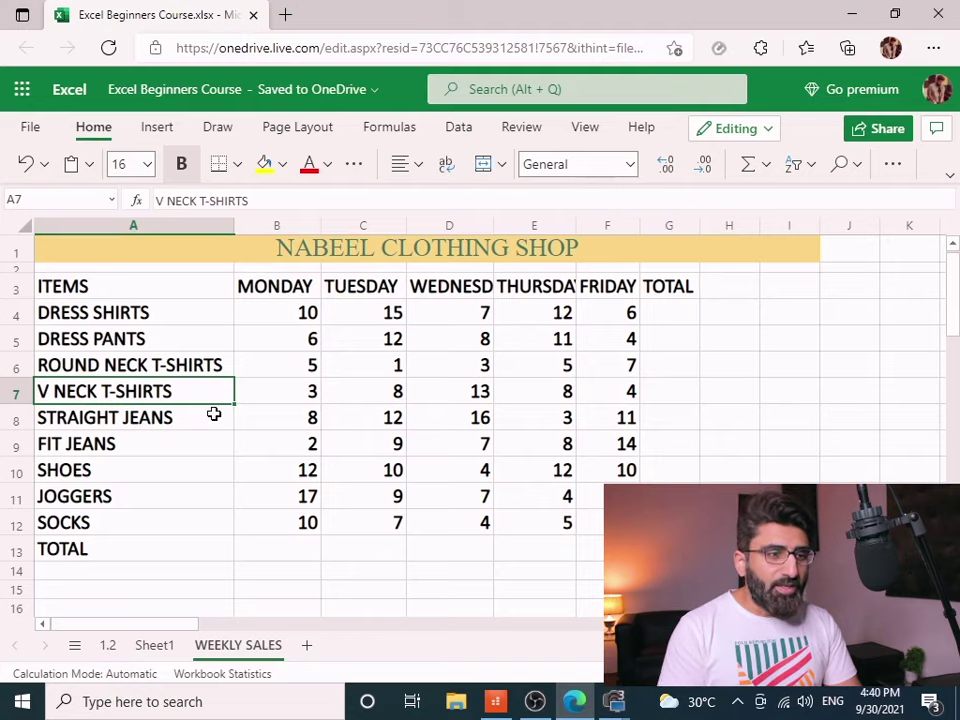
click(493, 226)
double_click(493, 226)
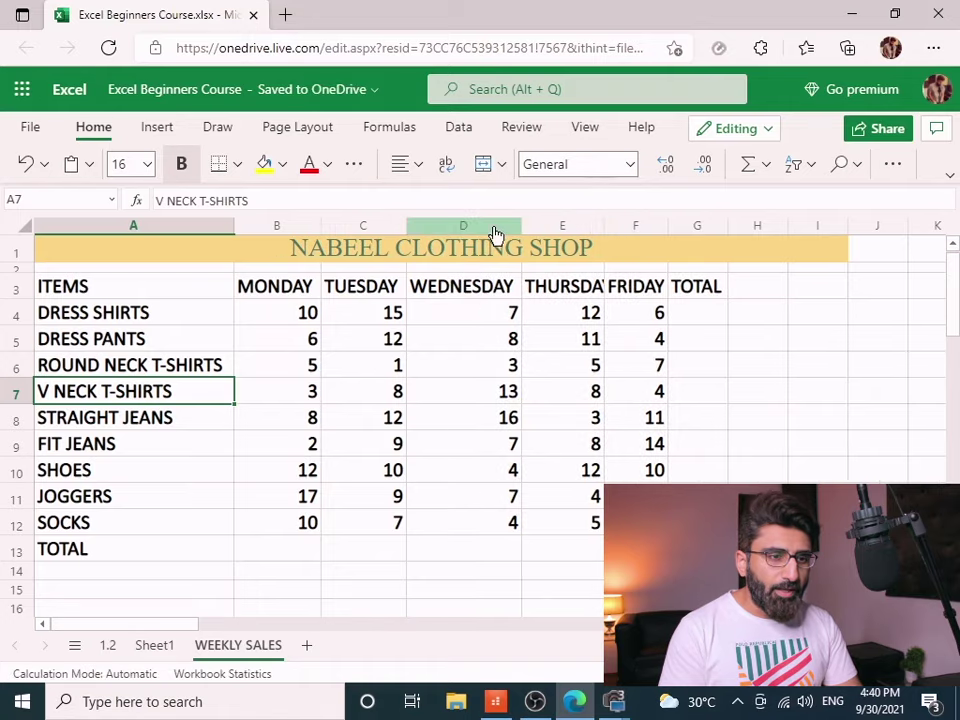
double_click(605, 224)
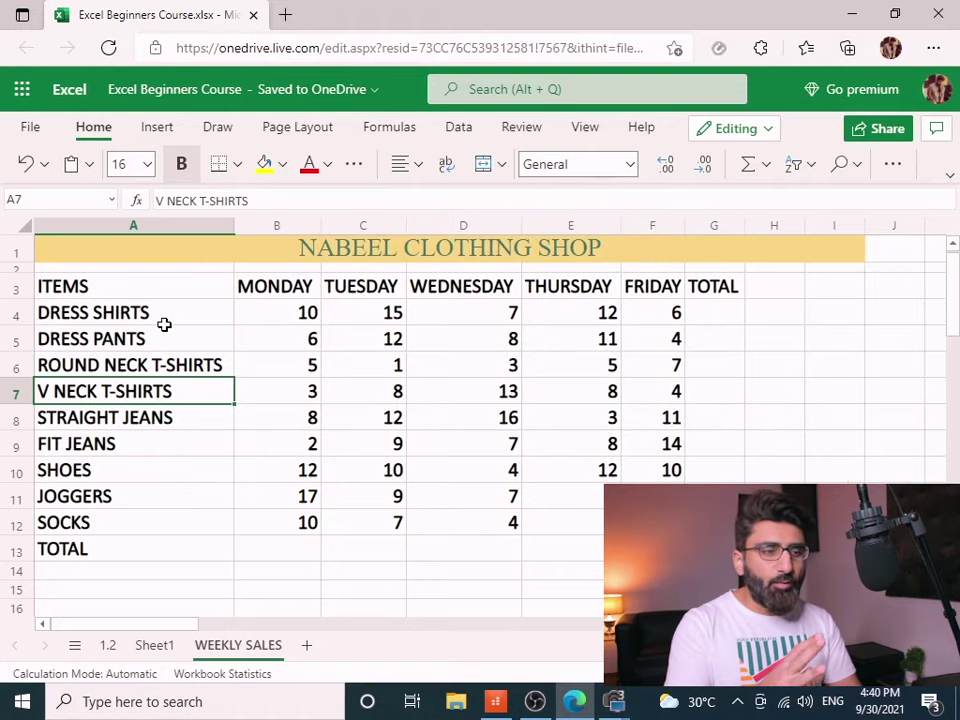
double_click(713, 315)
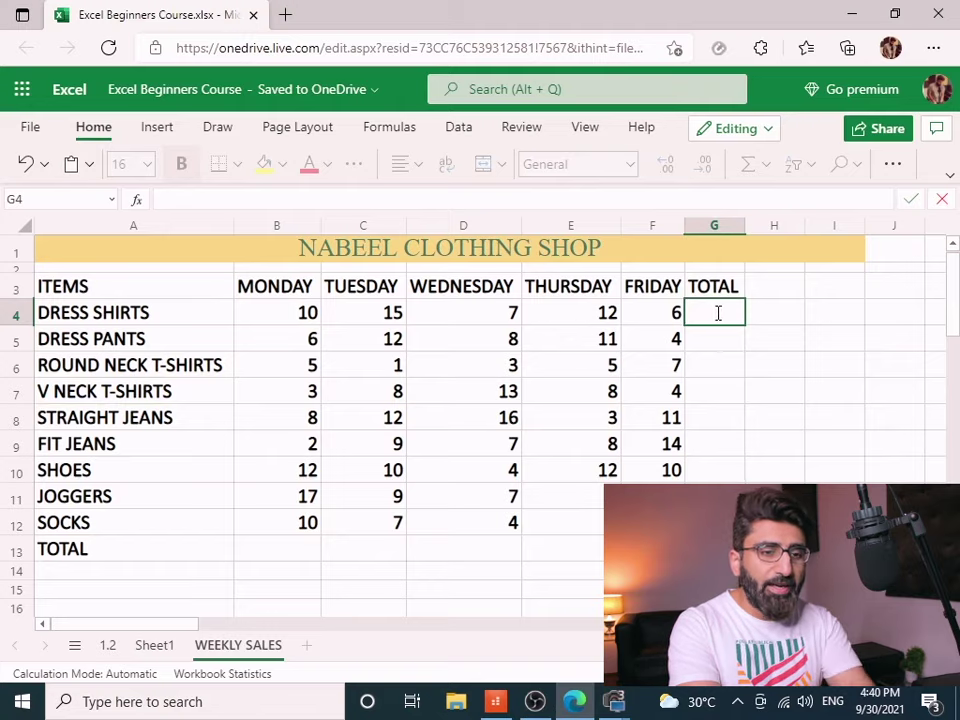
- Enter =B4+C4+D4+E4+F4 in G4 so the DRESS SHIRTS weekly total reads 50
text(=)
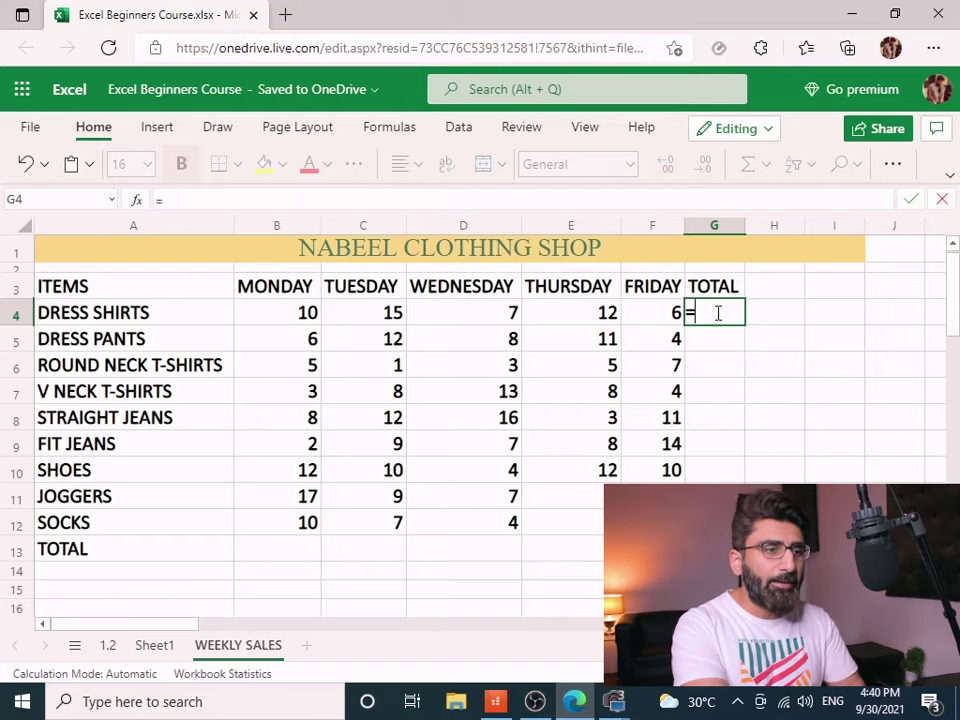
click(290, 314)
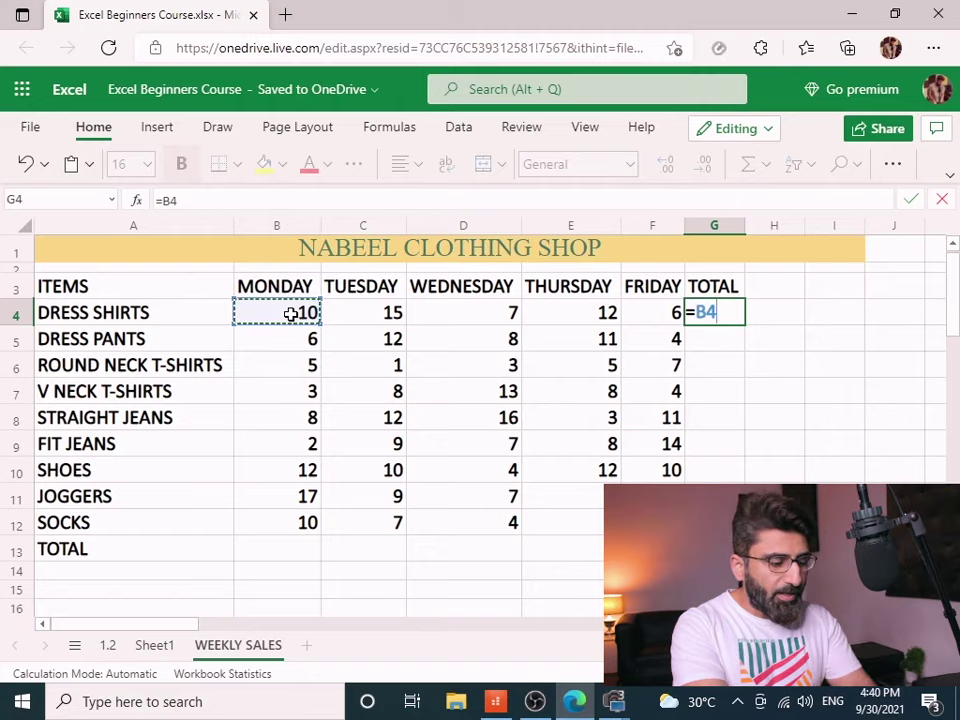
text(+)
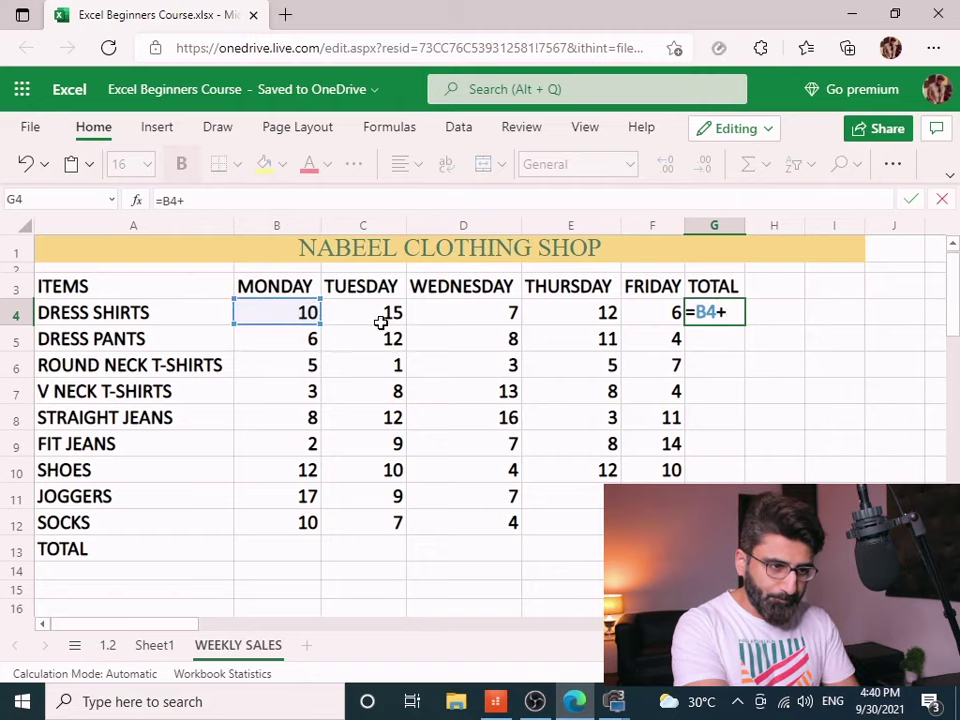
click(379, 321)
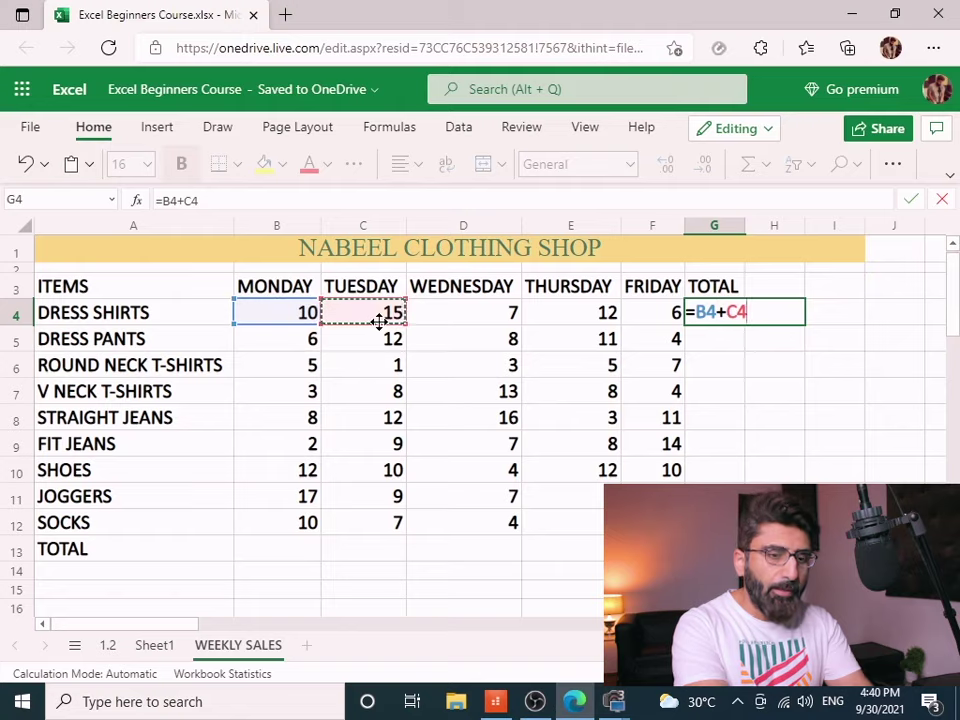
text(+)
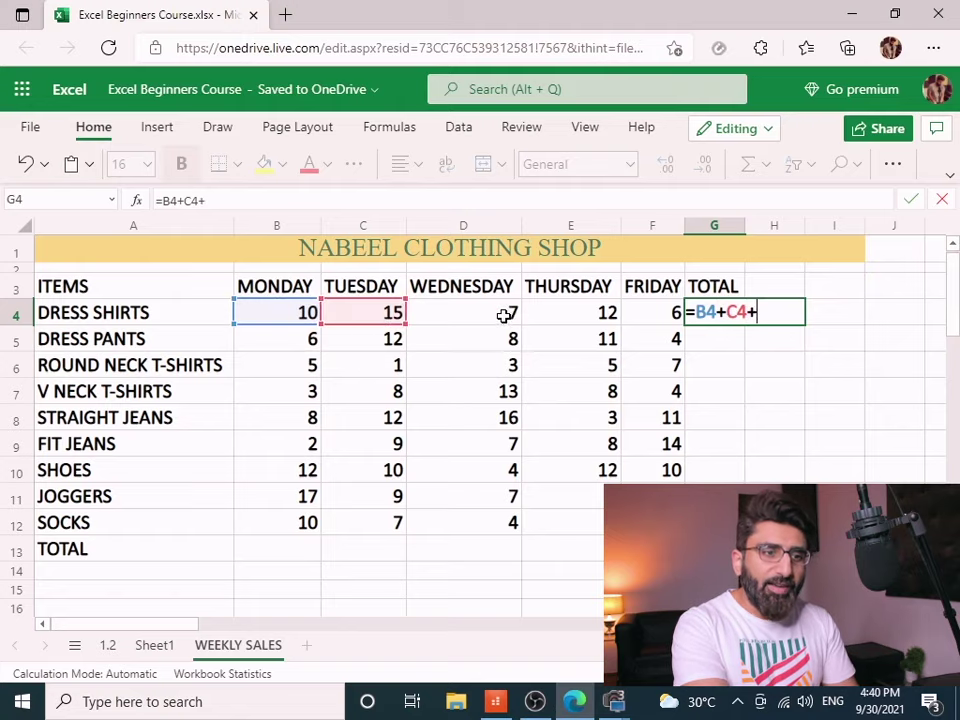
click(505, 315)
text(+)
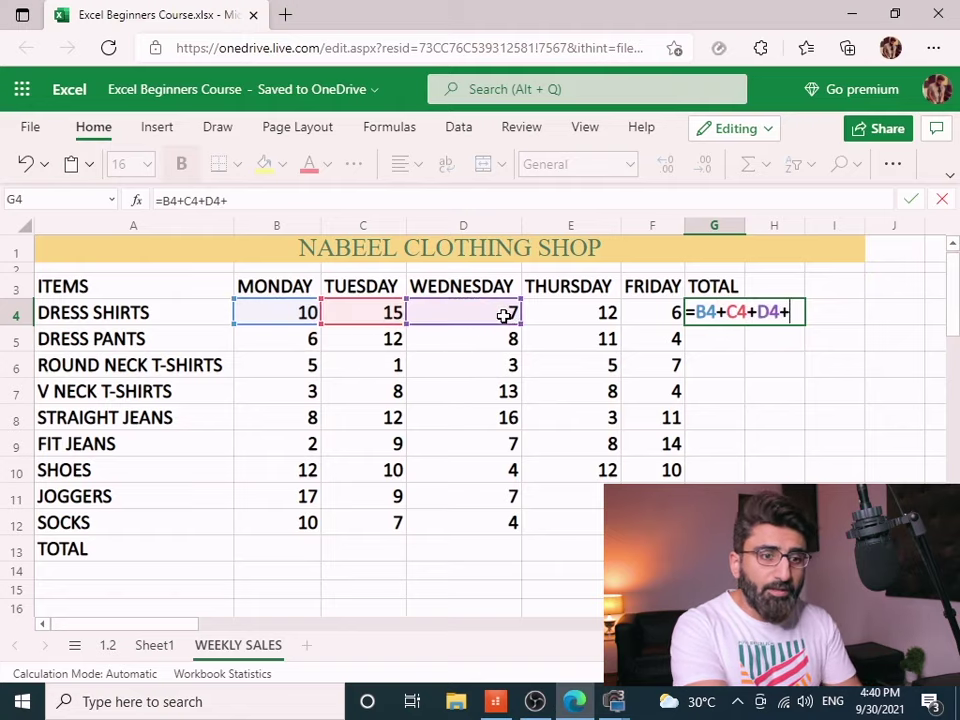
click(577, 308)
text(+)
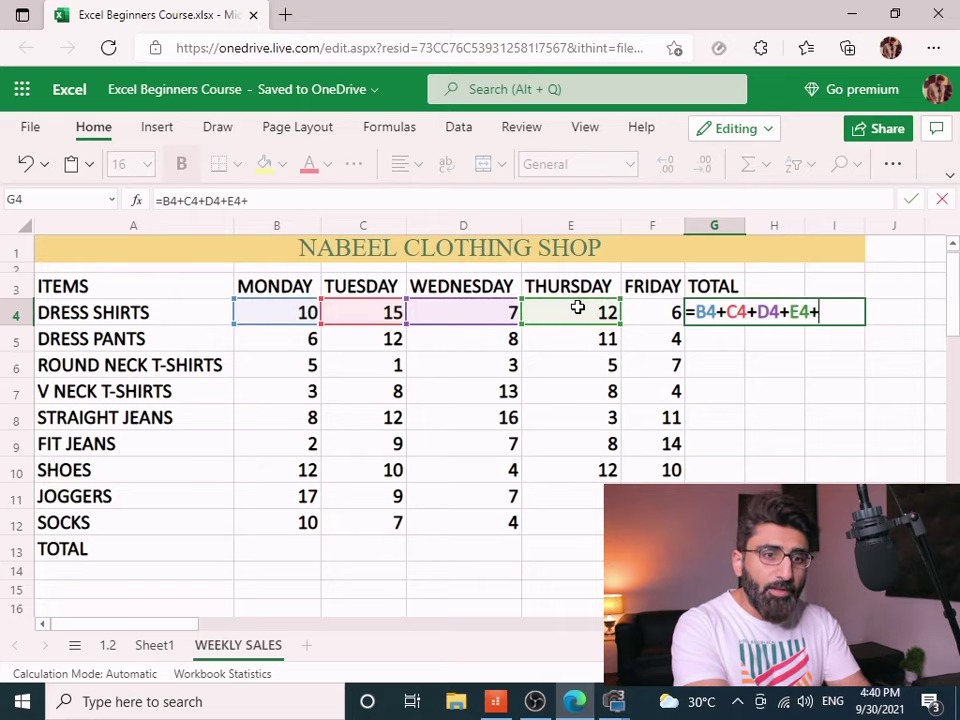
click(662, 313)
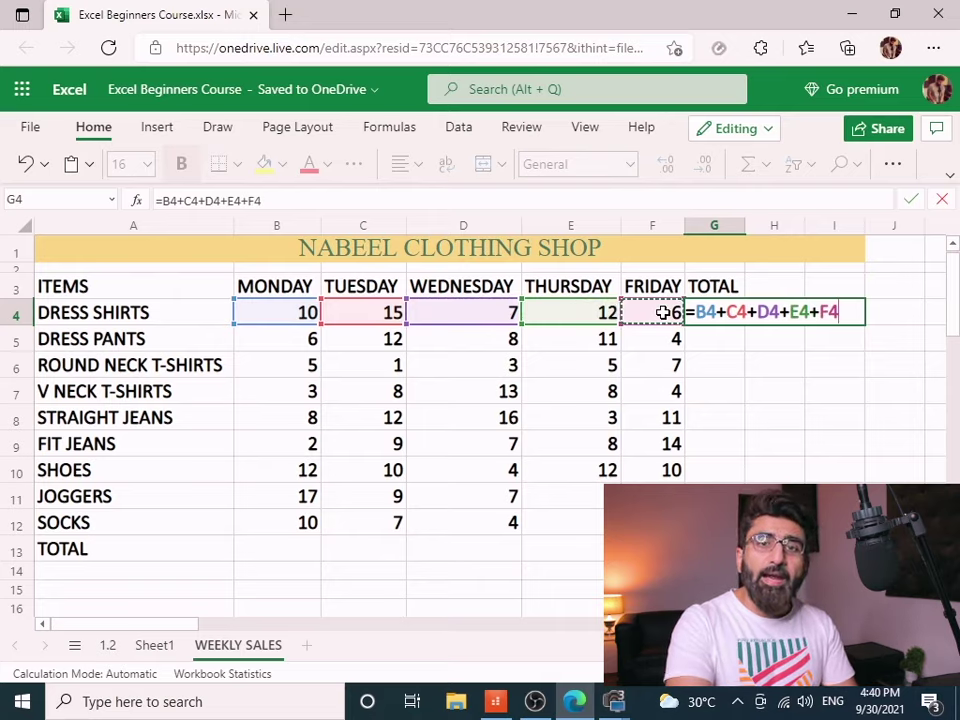
key(Return)
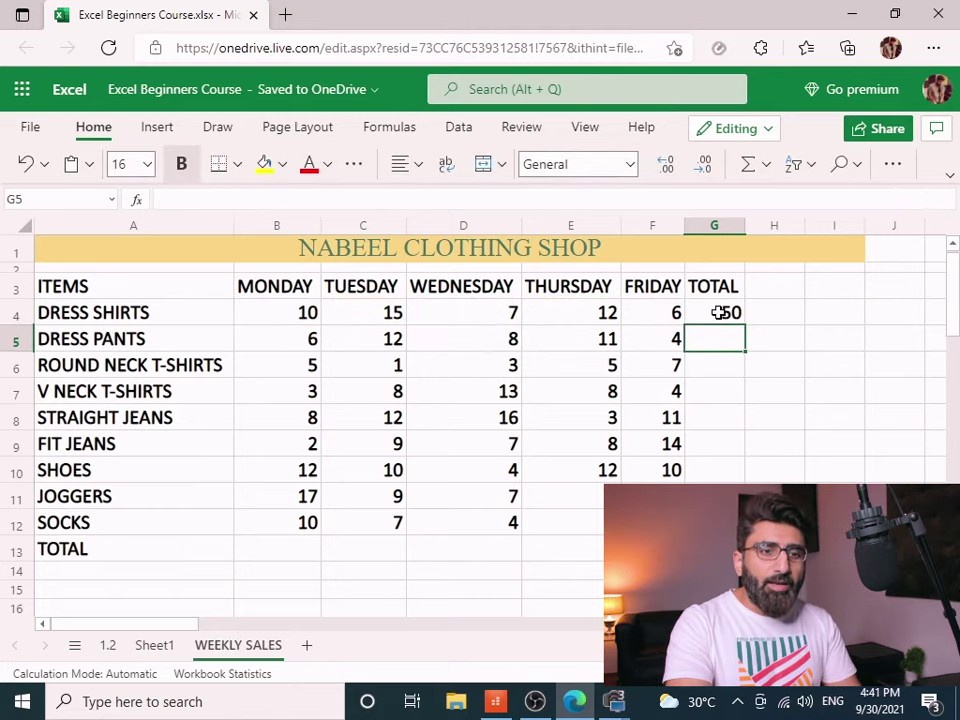
click(718, 313)
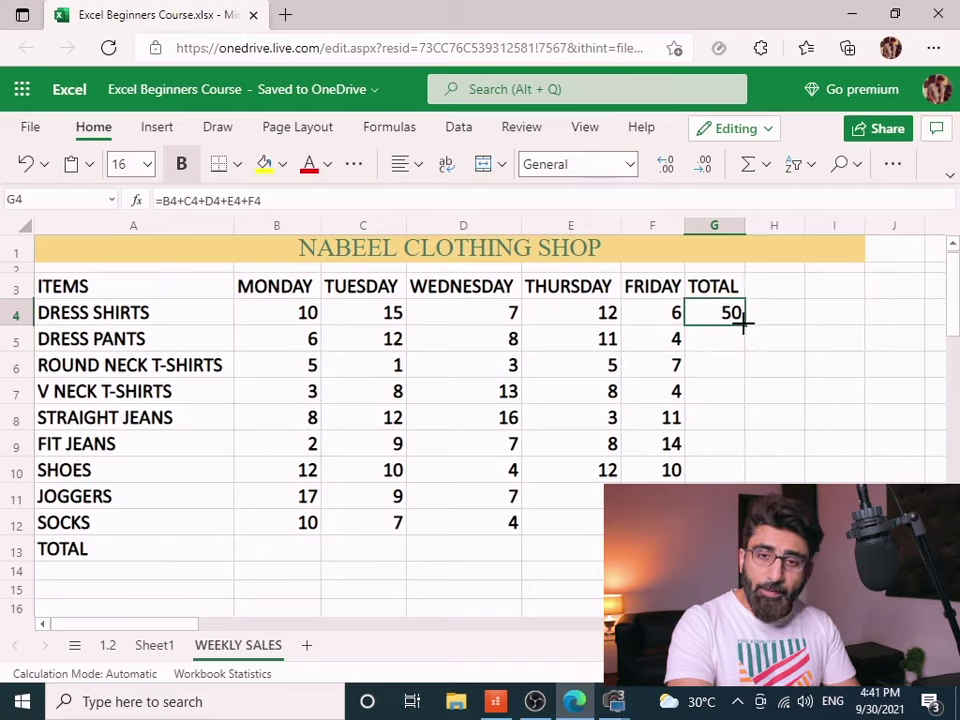
drag(743, 322, 740, 476)
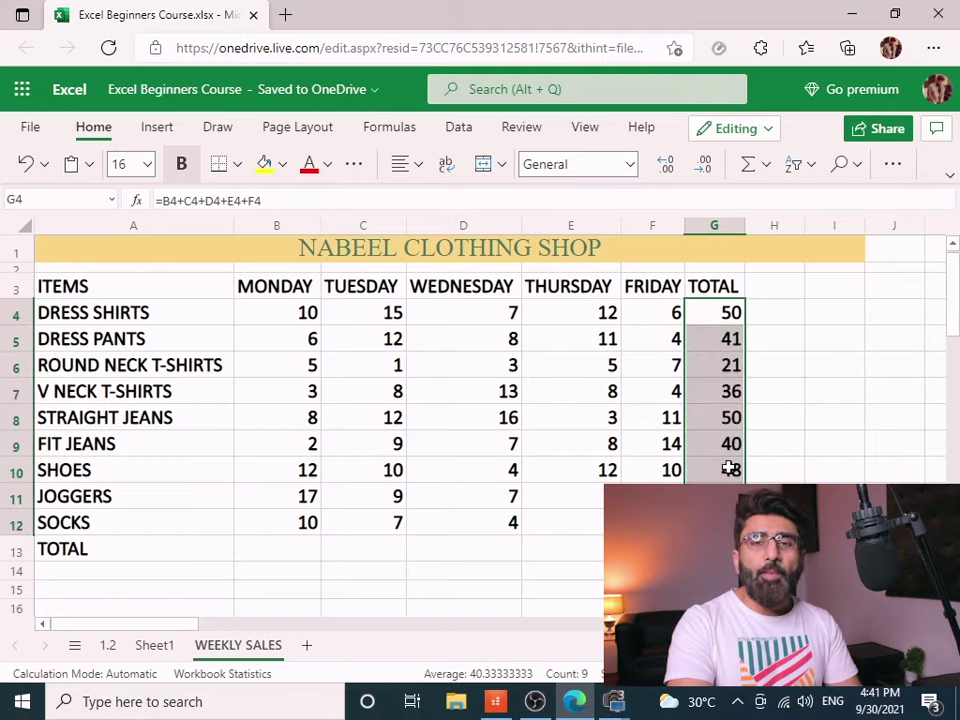
key(ctrl+z)
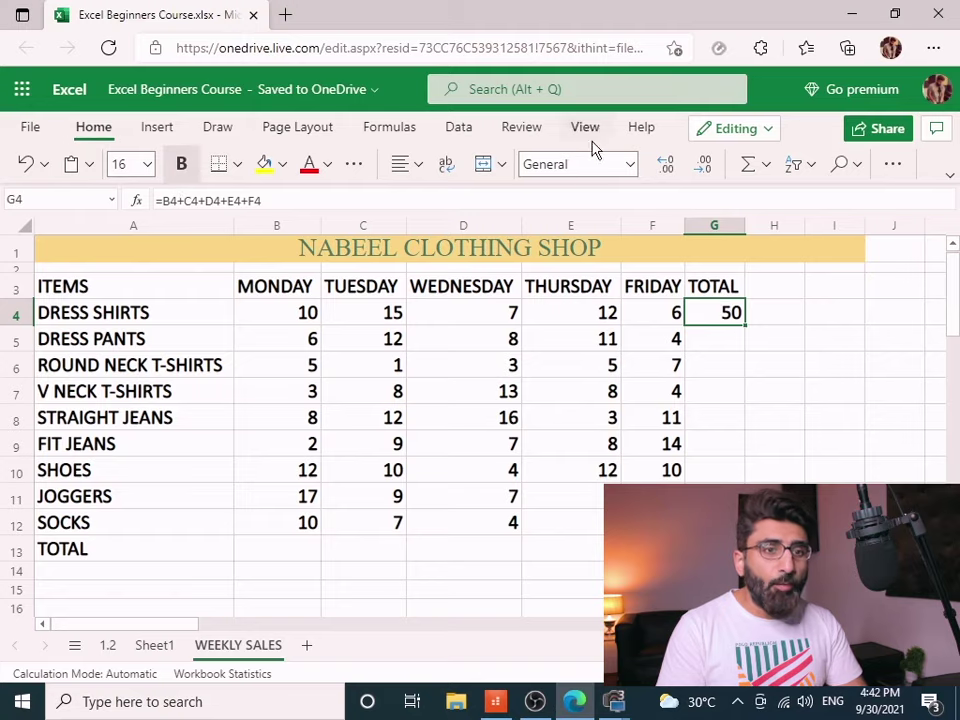
click(766, 170)
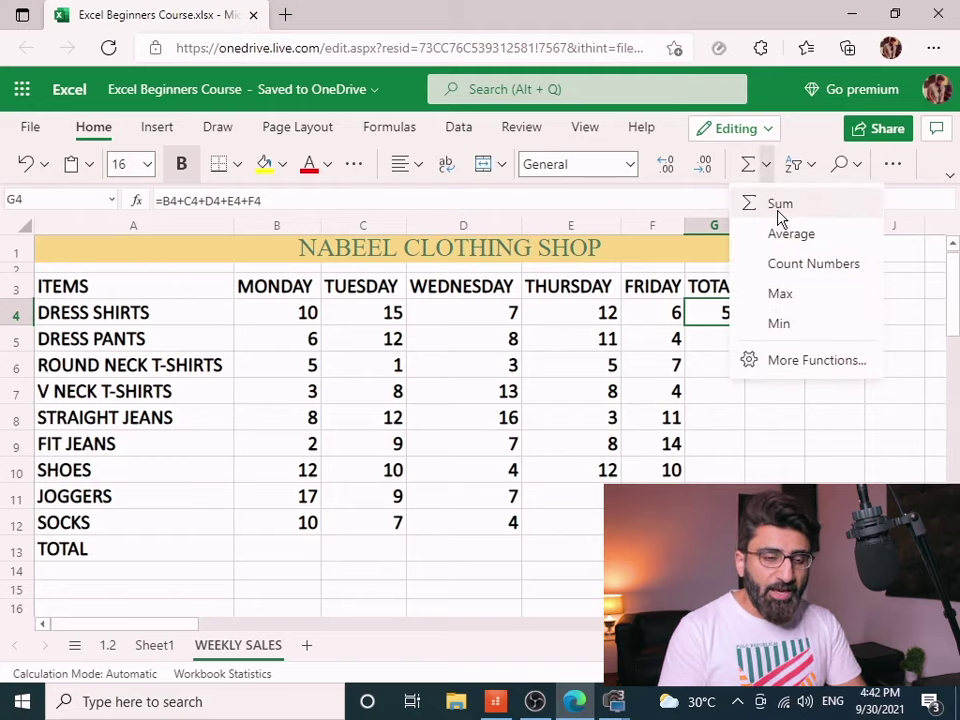
key(Escape)
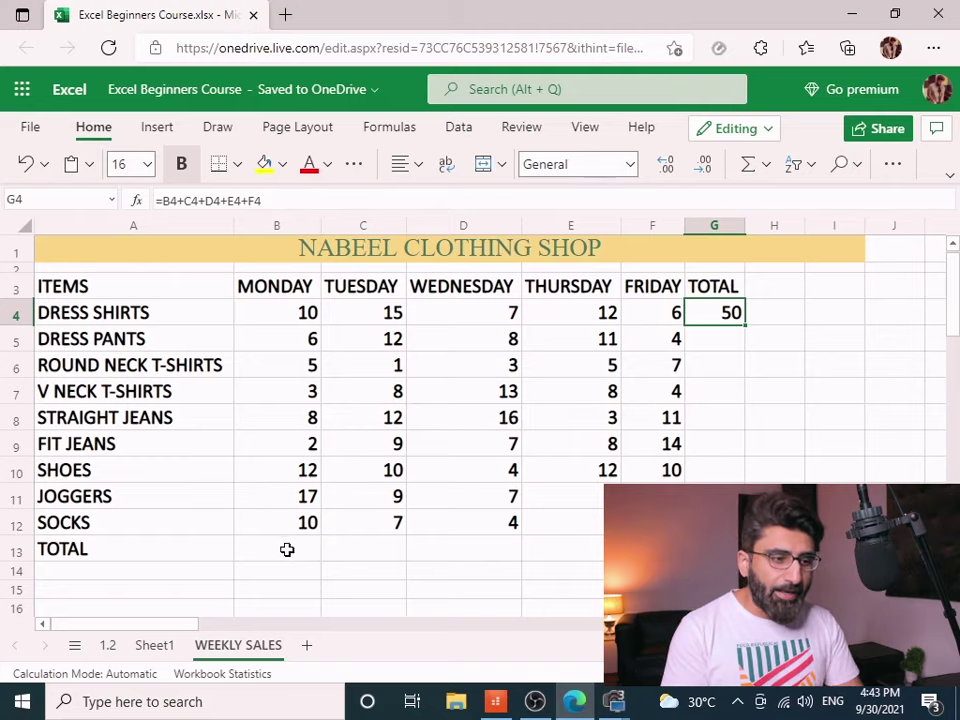
- AutoSum the Monday column into B13 as =SUM(B4:B12), showing 73
click(287, 549)
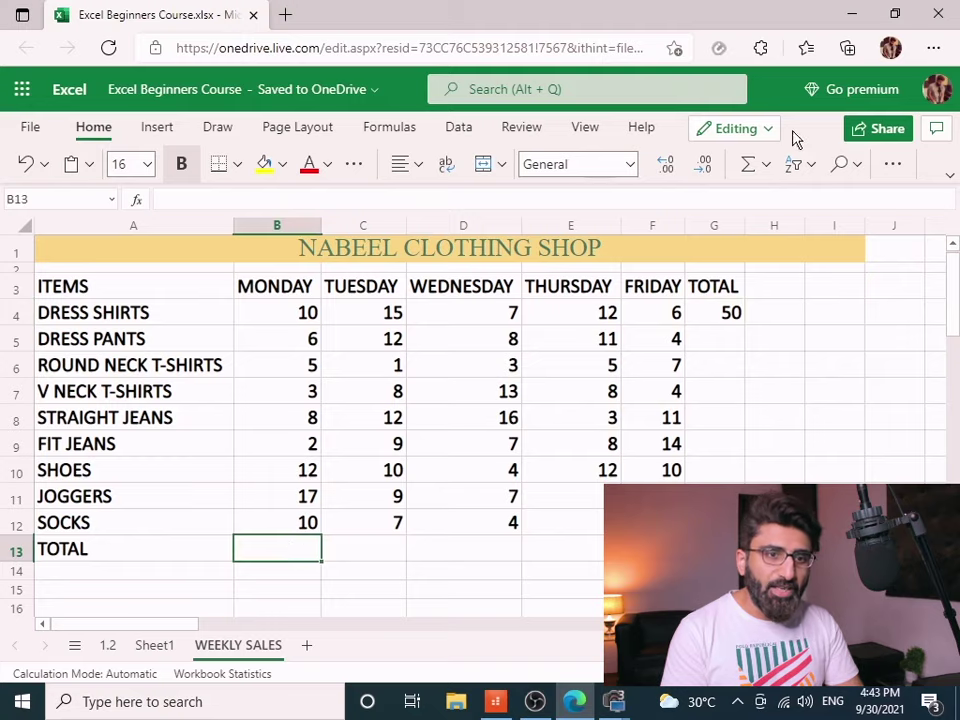
click(766, 166)
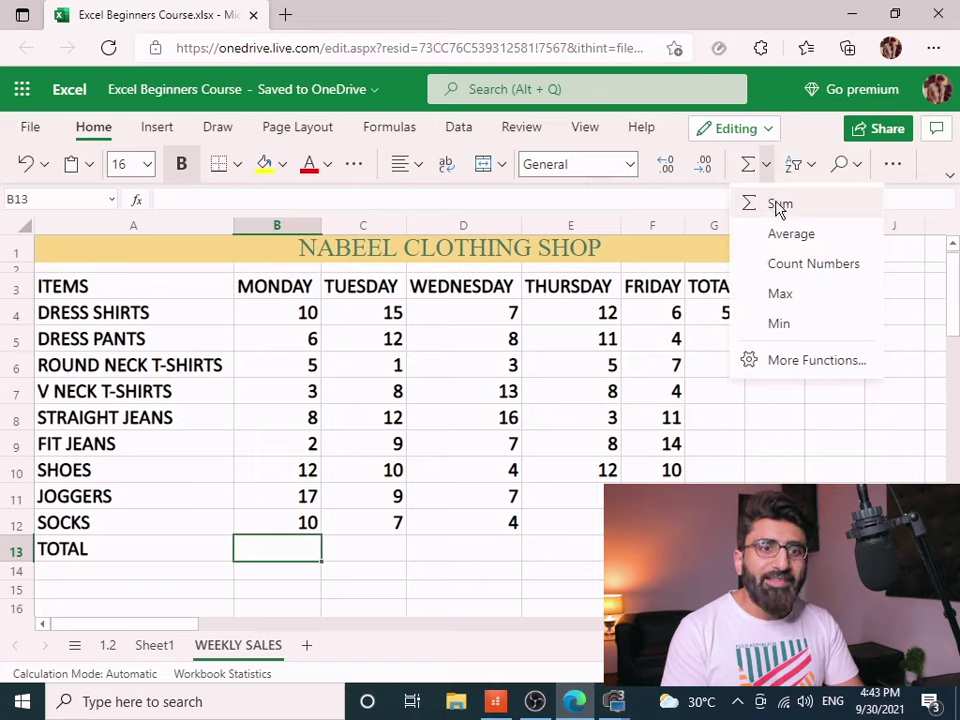
click(778, 205)
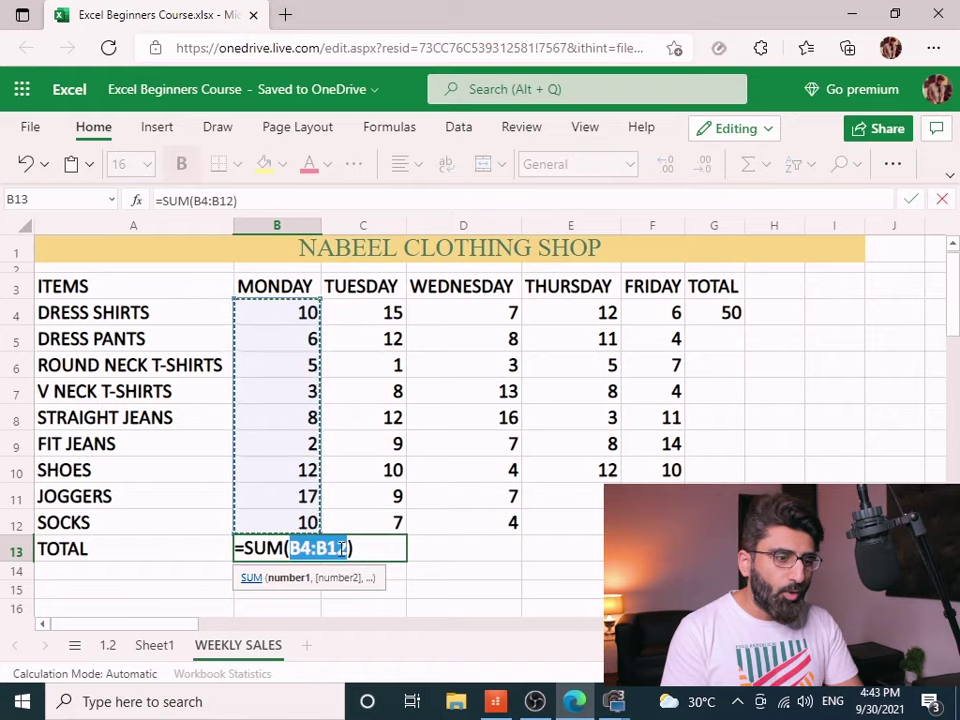
key(Return)
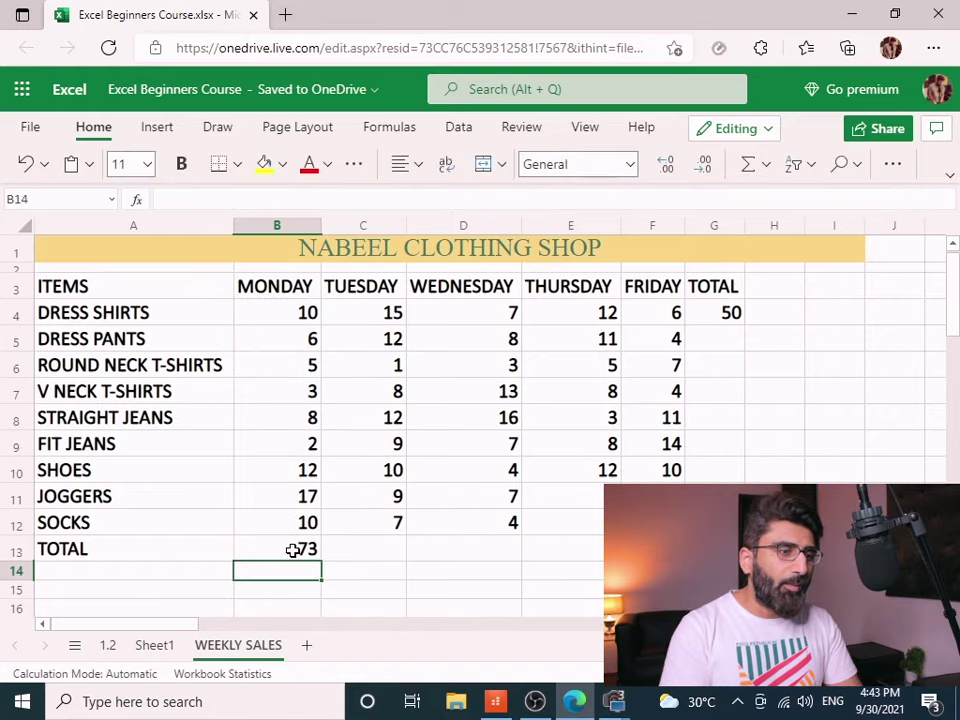
click(286, 550)
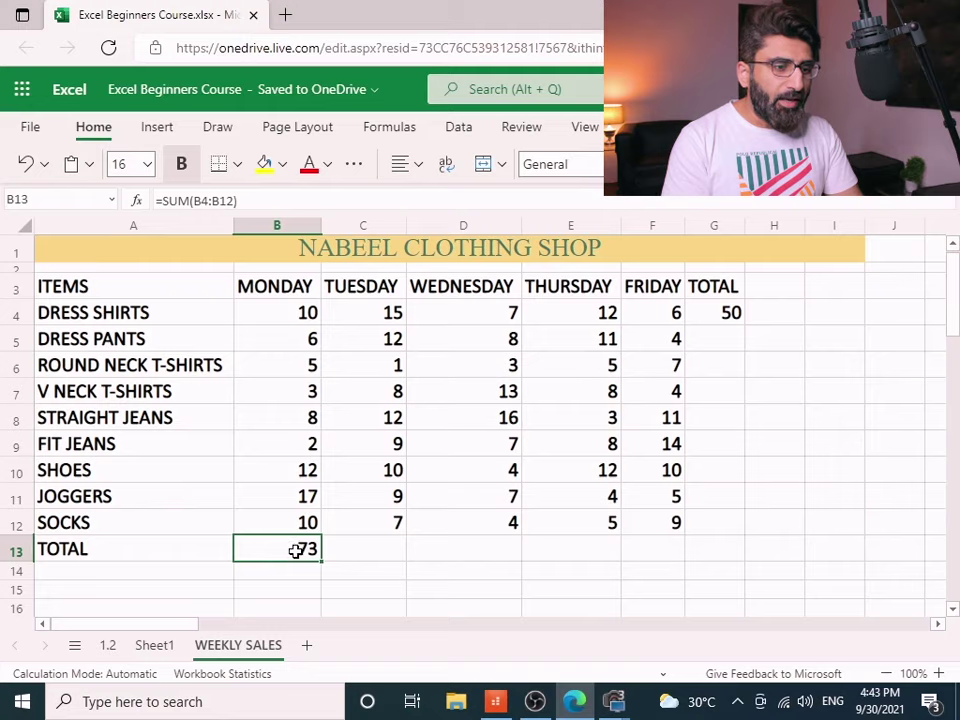
- Fill the B13 total across to F13 (83, 69, 68, 70) and verify the Monday sum by selecting B4:B12
drag(320, 561, 655, 556)
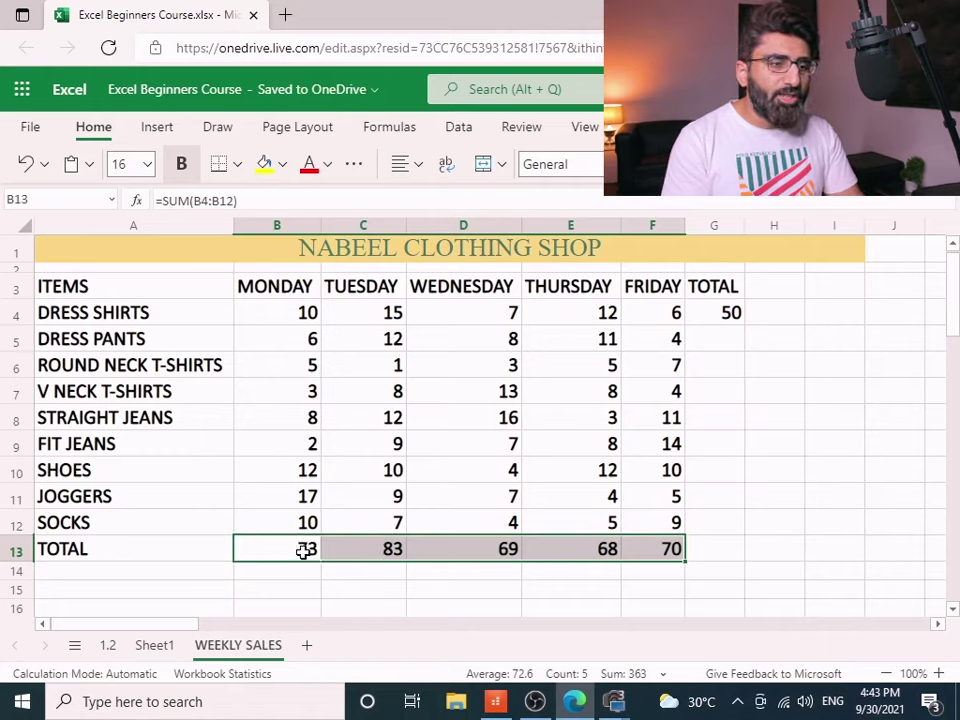
click(276, 306)
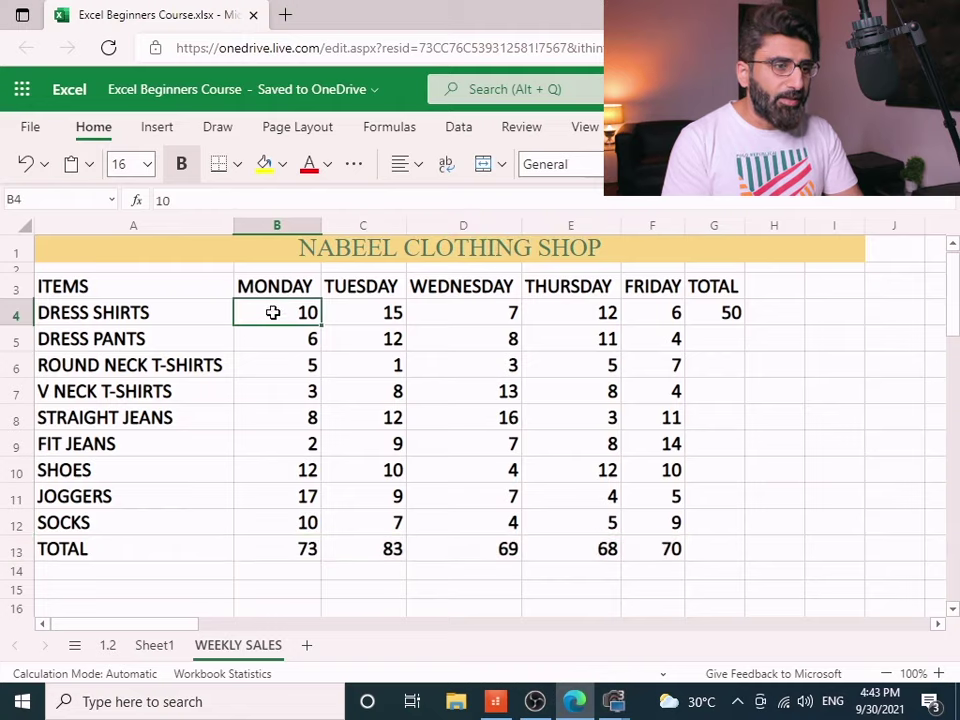
drag(273, 312, 284, 522)
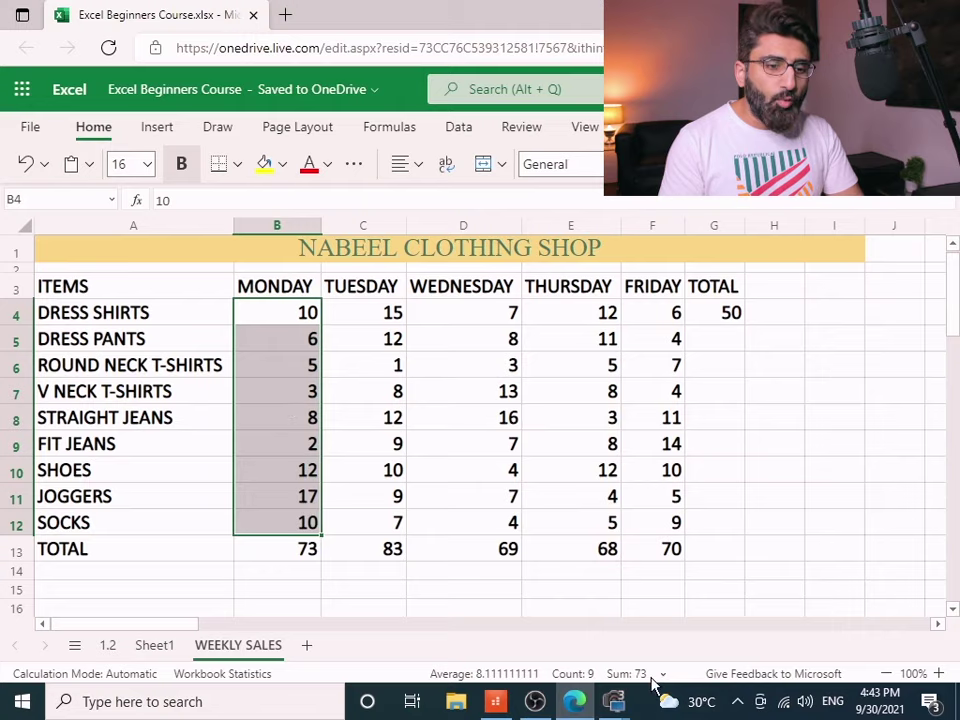
click(663, 676)
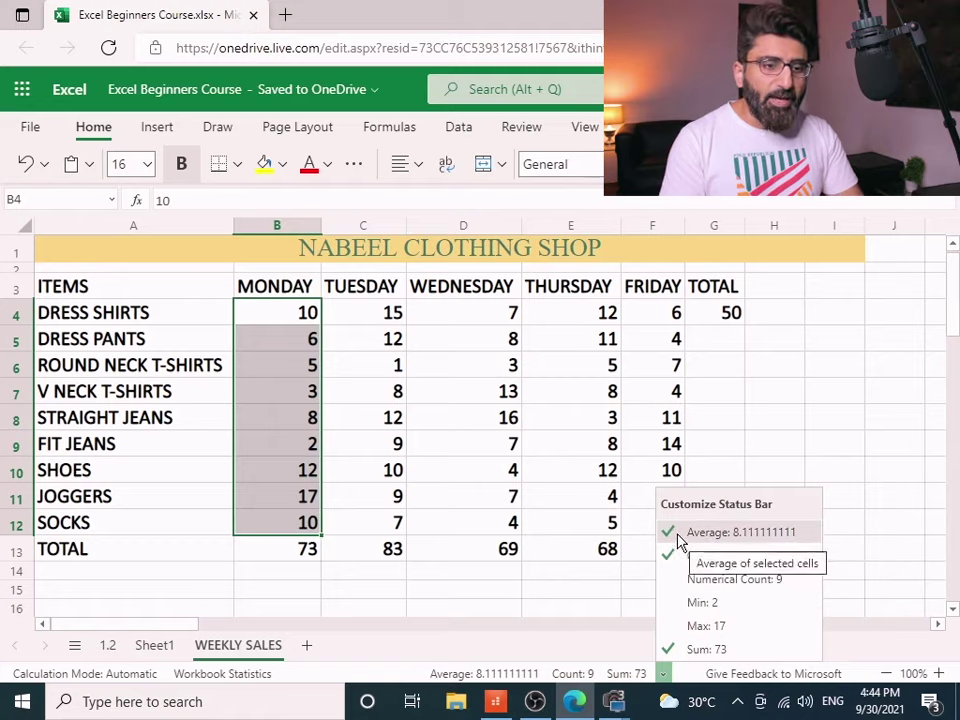
click(679, 538)
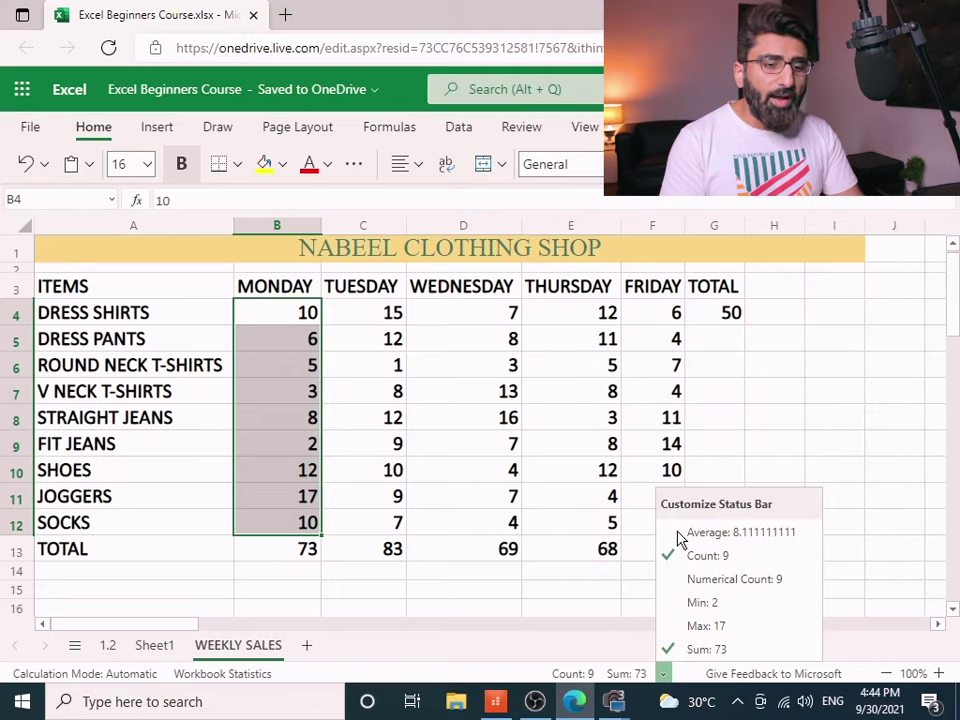
click(679, 538)
click(523, 628)
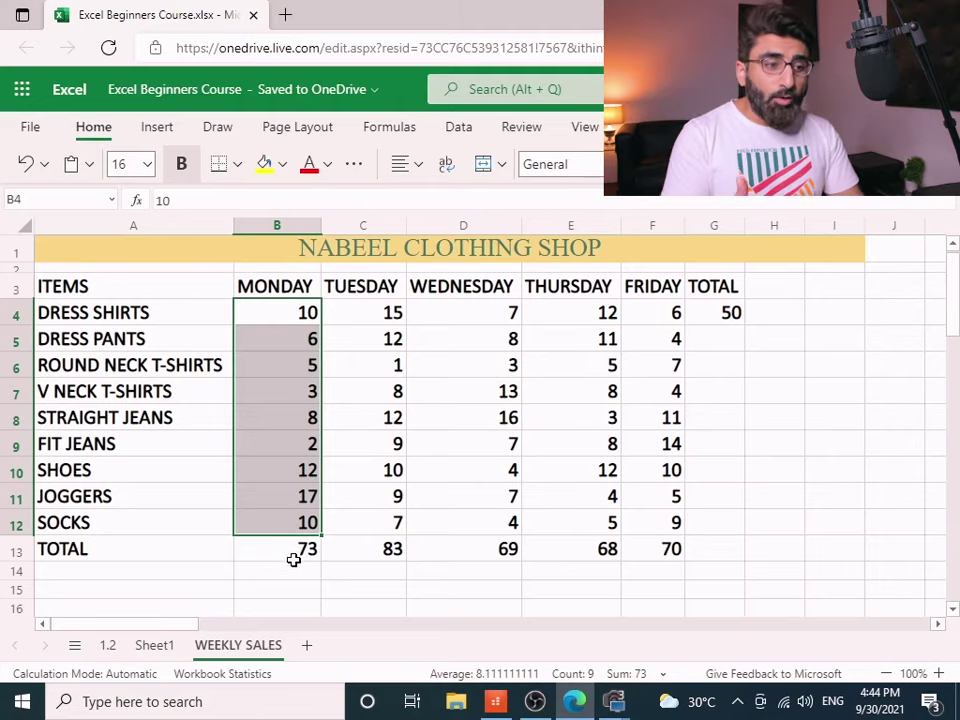
click(347, 568)
drag(281, 329, 680, 339)
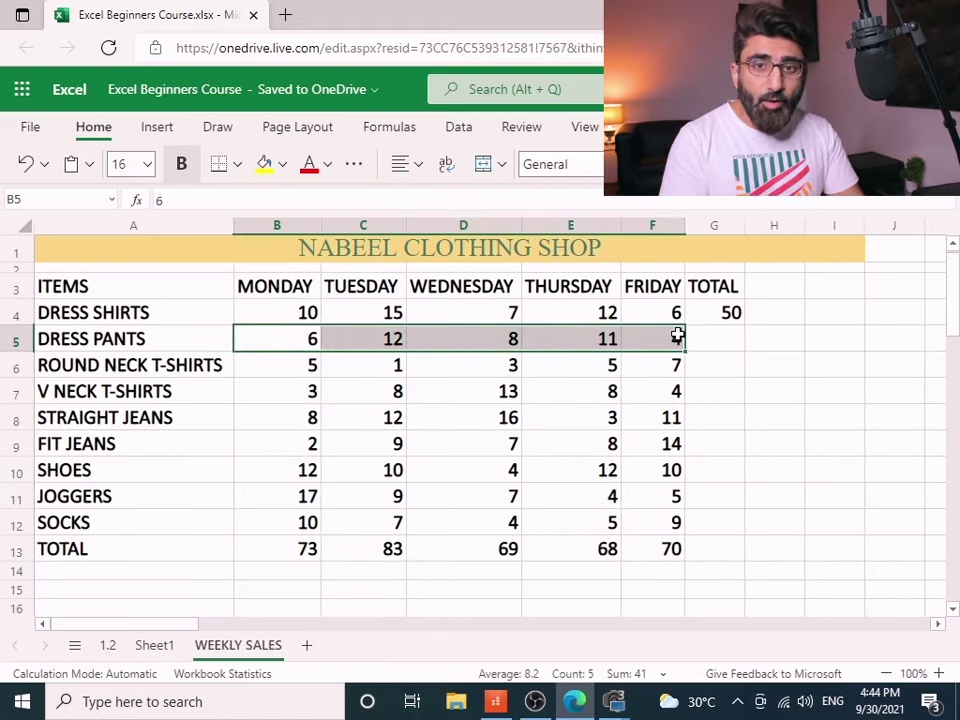
- Replace G4's addition formula with =SUM(B4:F4), still totalling 50
click(720, 339)
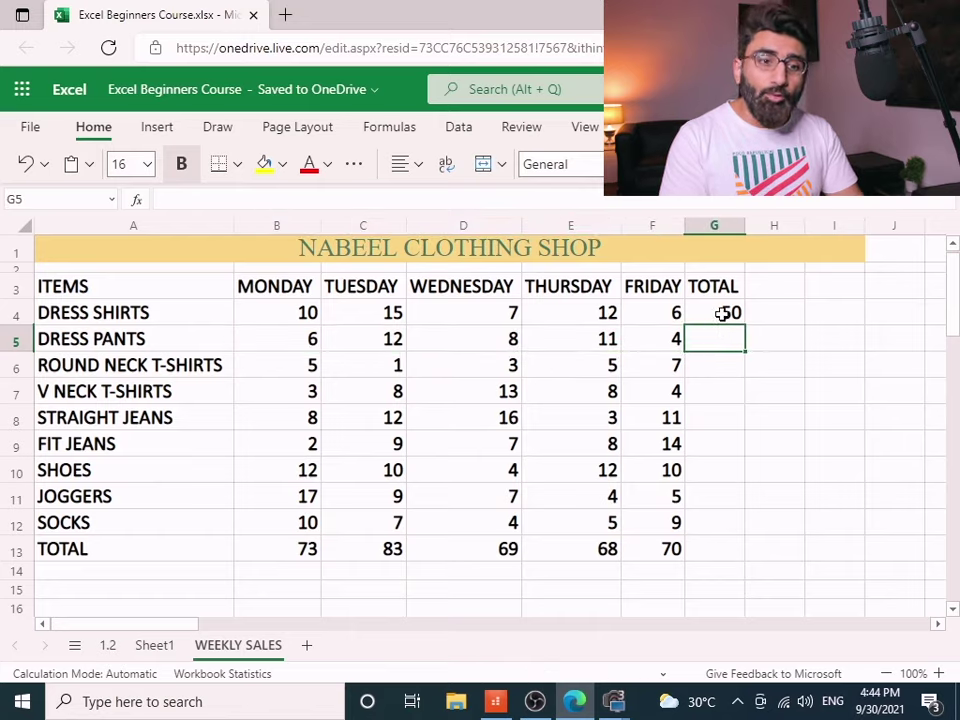
click(722, 314)
double_click(720, 313)
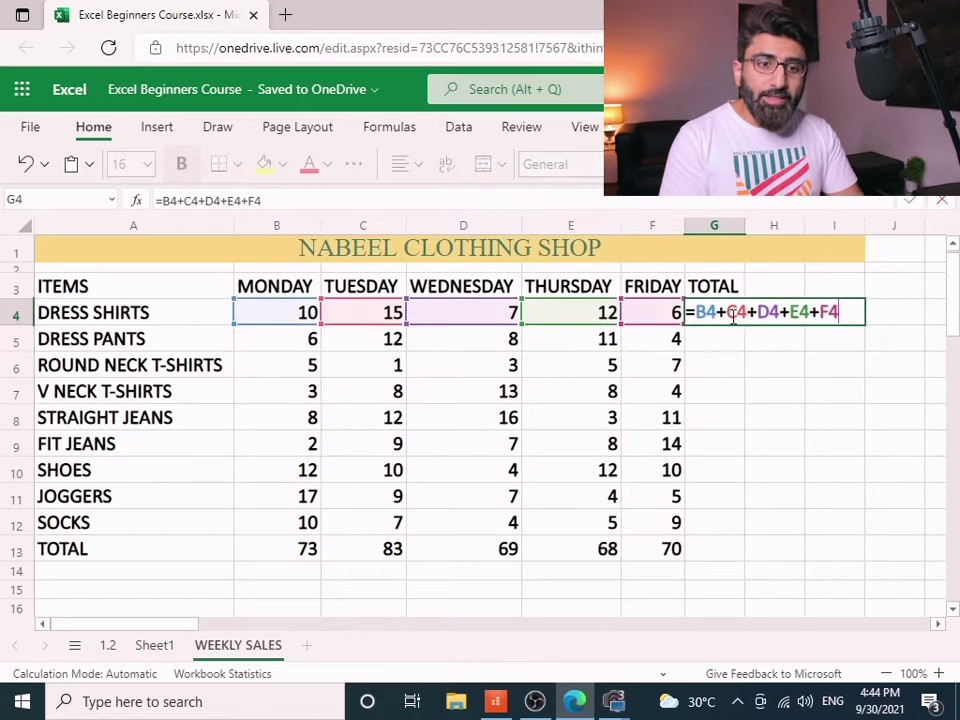
key(BackSpace)
key(BackSpace)
key(BackSpace)
key(BackSpace)
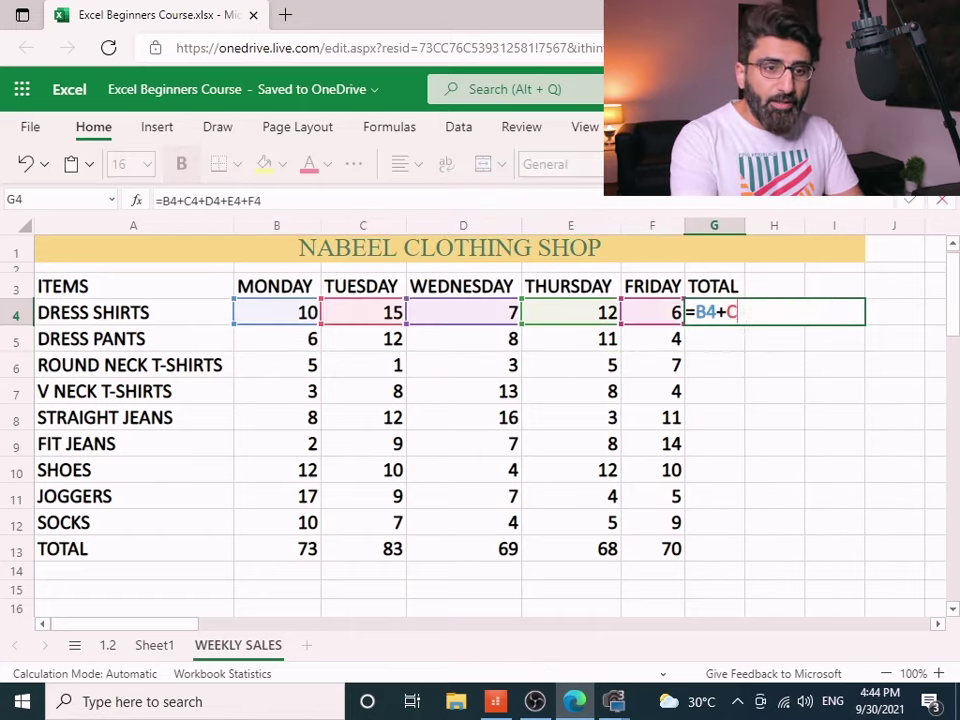
key(BackSpace)
key(BackSpace)
key(BackSpace)
key(BackSpace)
key(BackSpace)
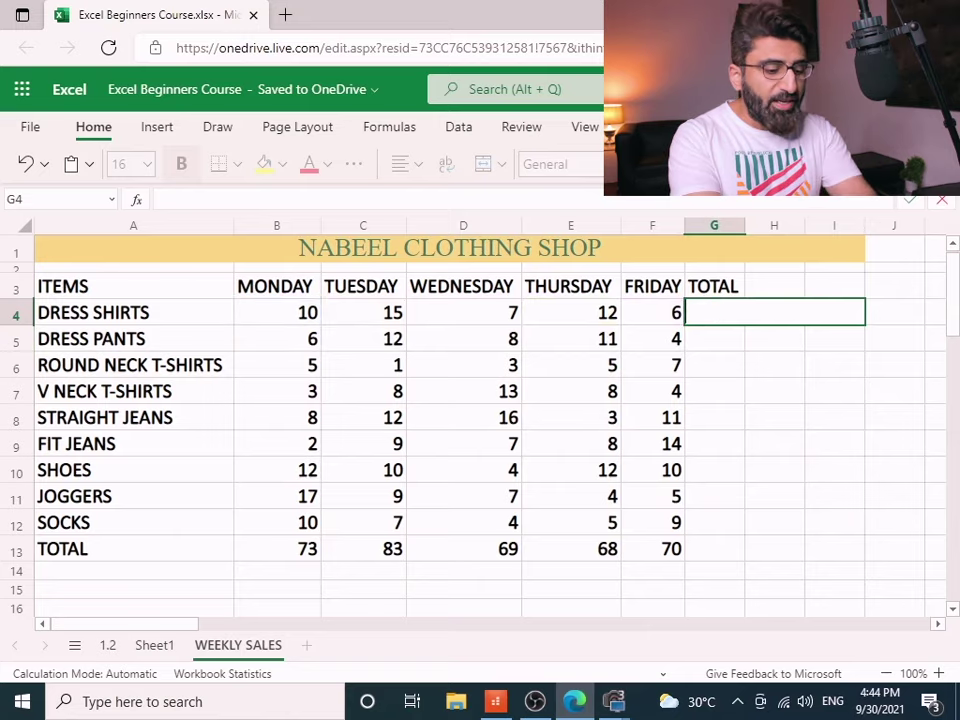
text(=)
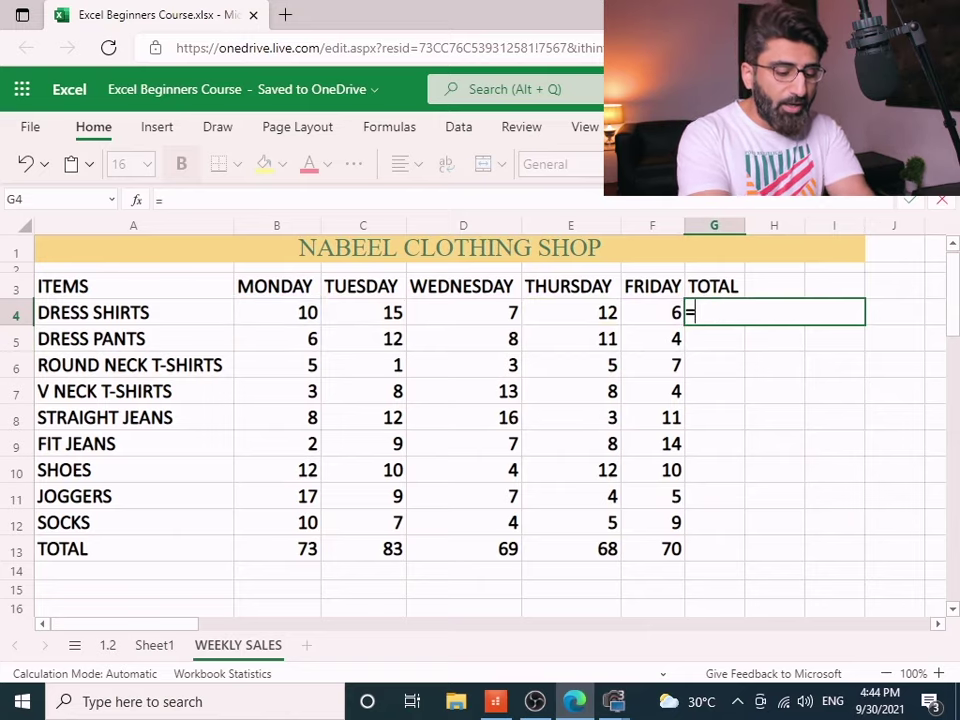
text(sum)
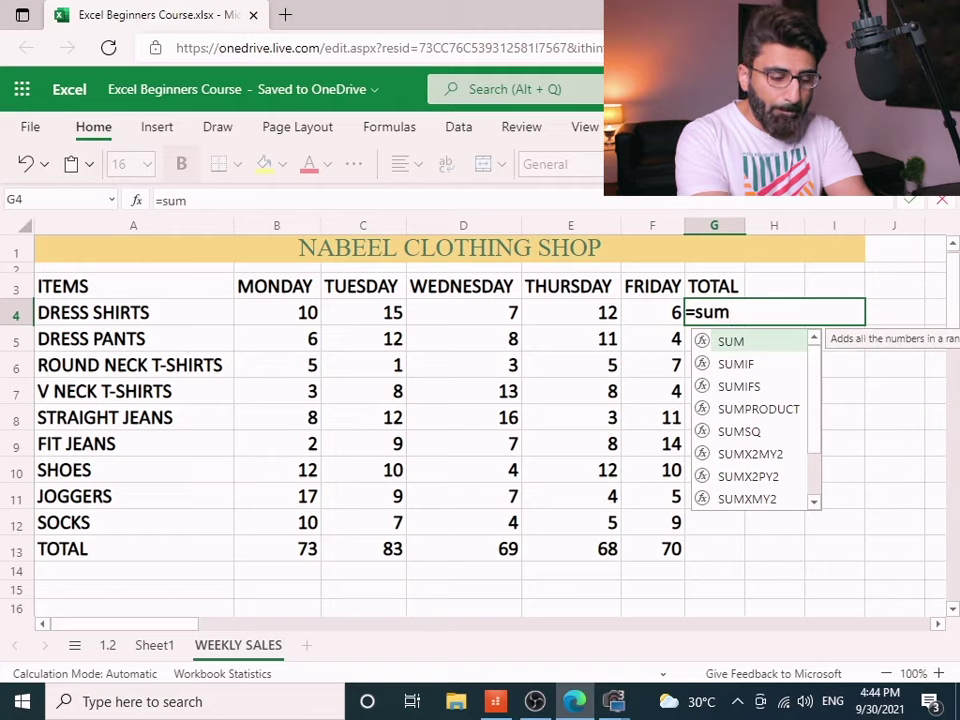
text(()
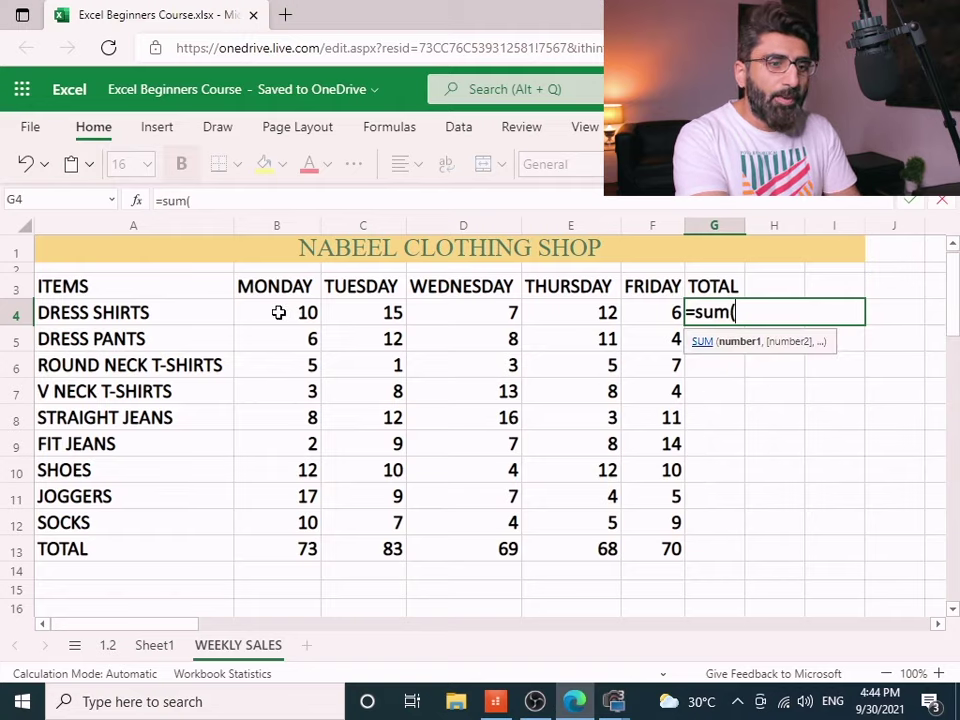
drag(279, 313, 638, 313)
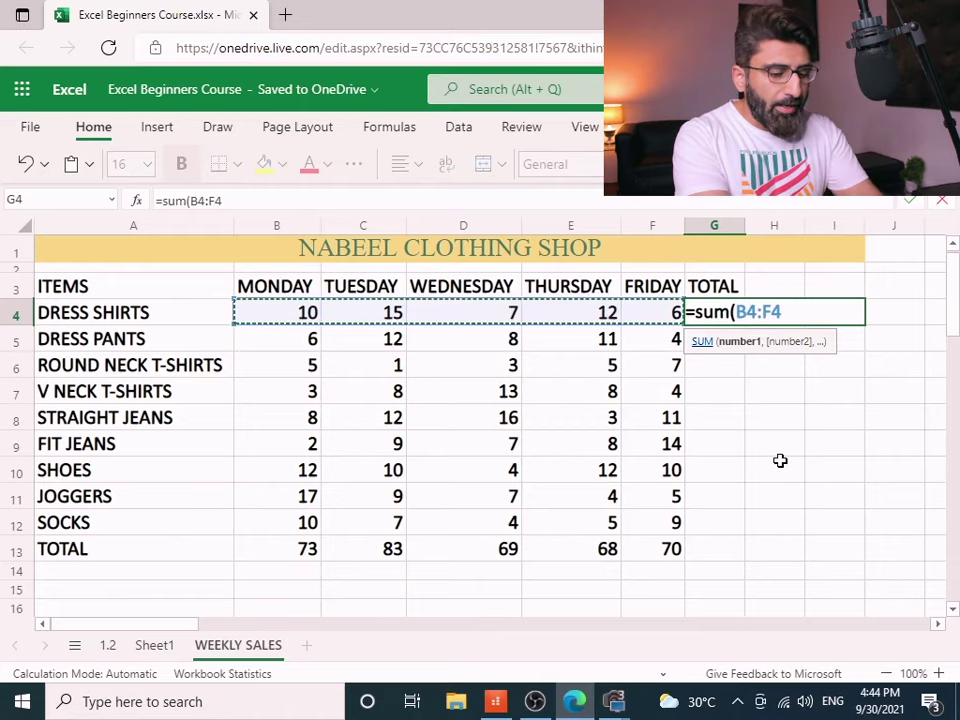
text())
key(Return)
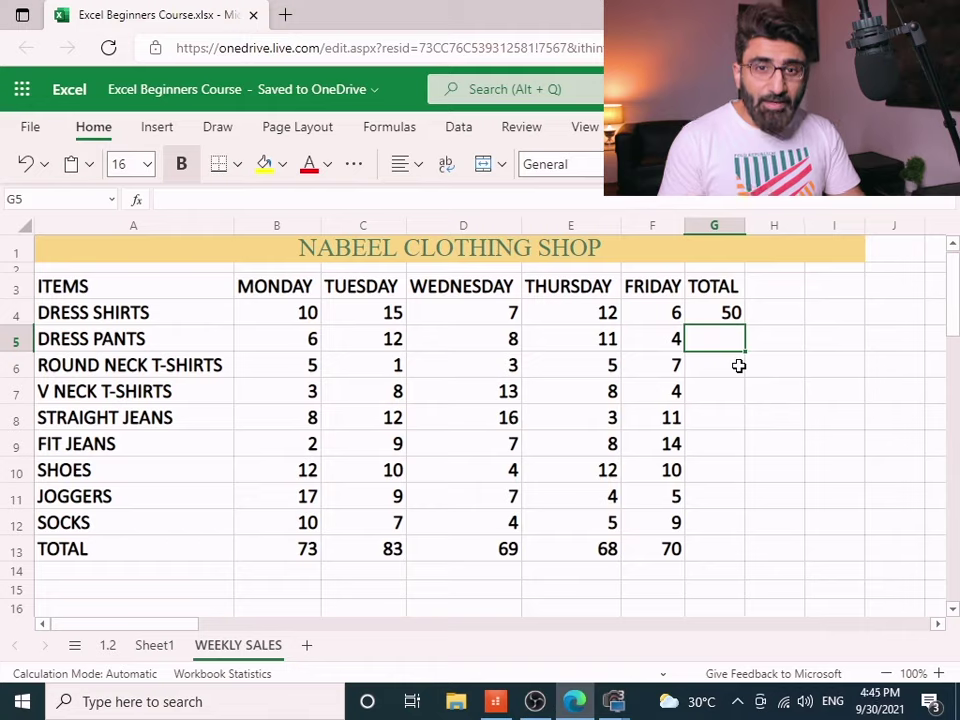
- Rewrite G4 as =SUM(B4,C4,D4,E4,F4), listing each weekday cell, still giving 50
double_click(718, 313)
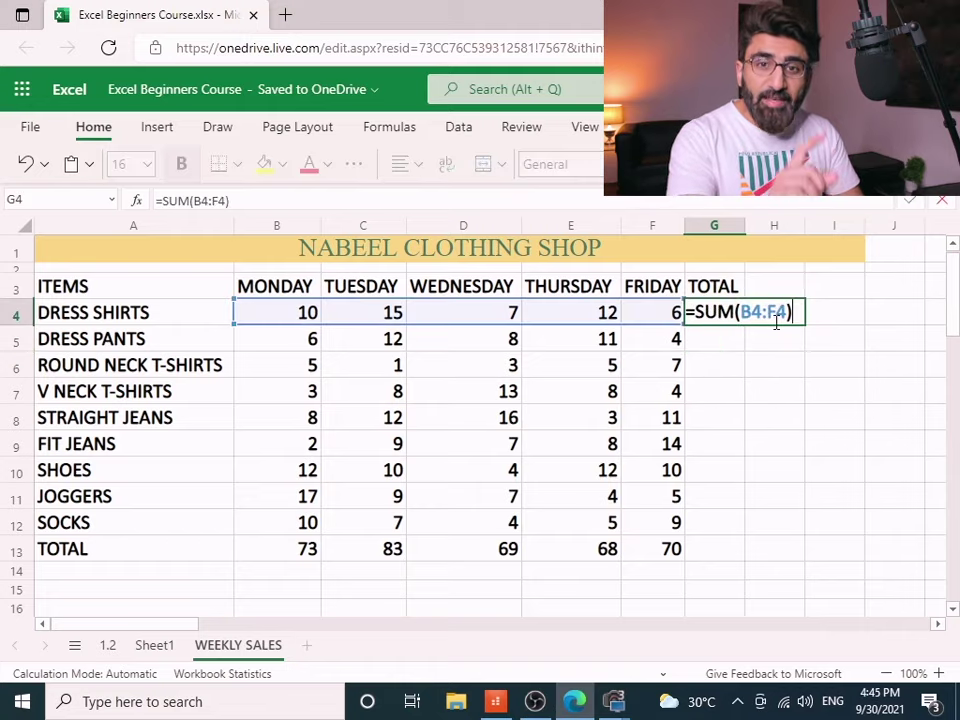
key(BackSpace)
key(BackSpace)
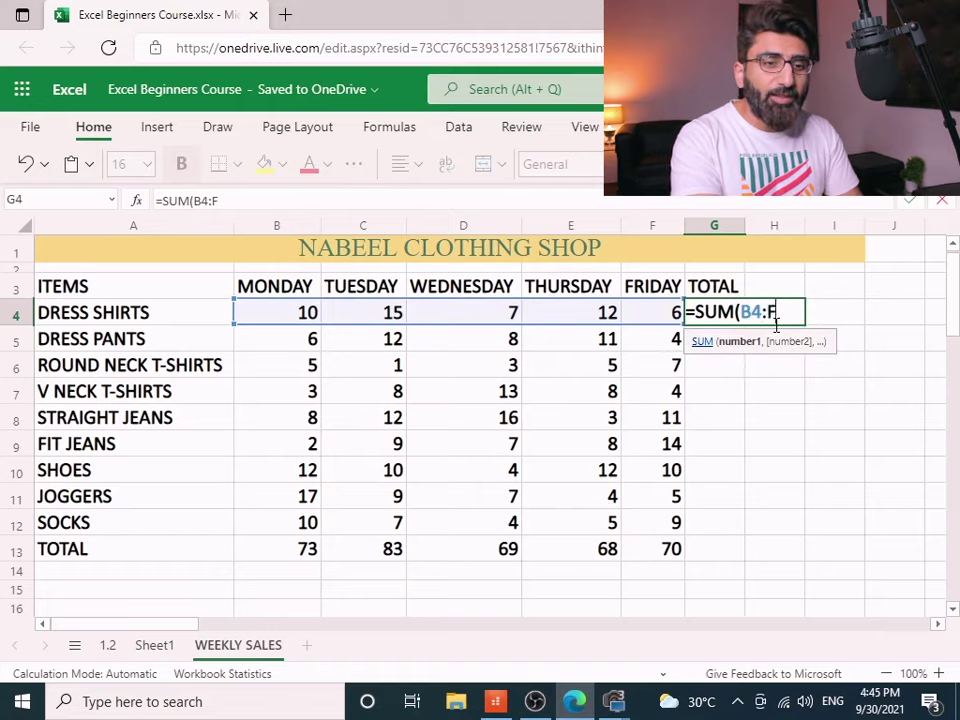
key(BackSpace)
key(BackSpace)
key(BackSpace)
key(BackSpace)
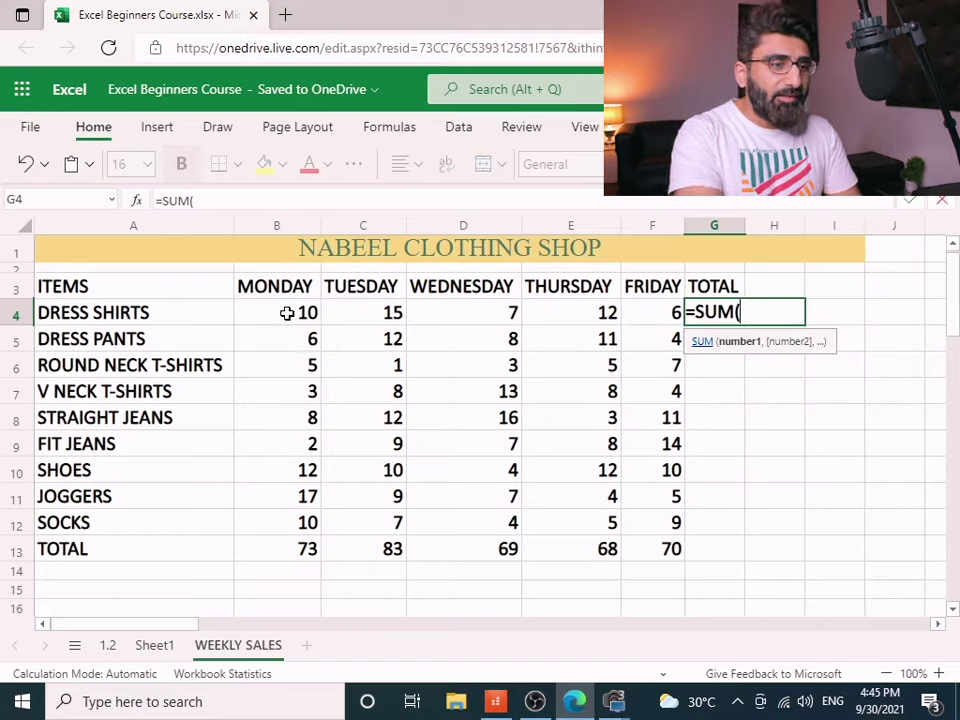
click(287, 313)
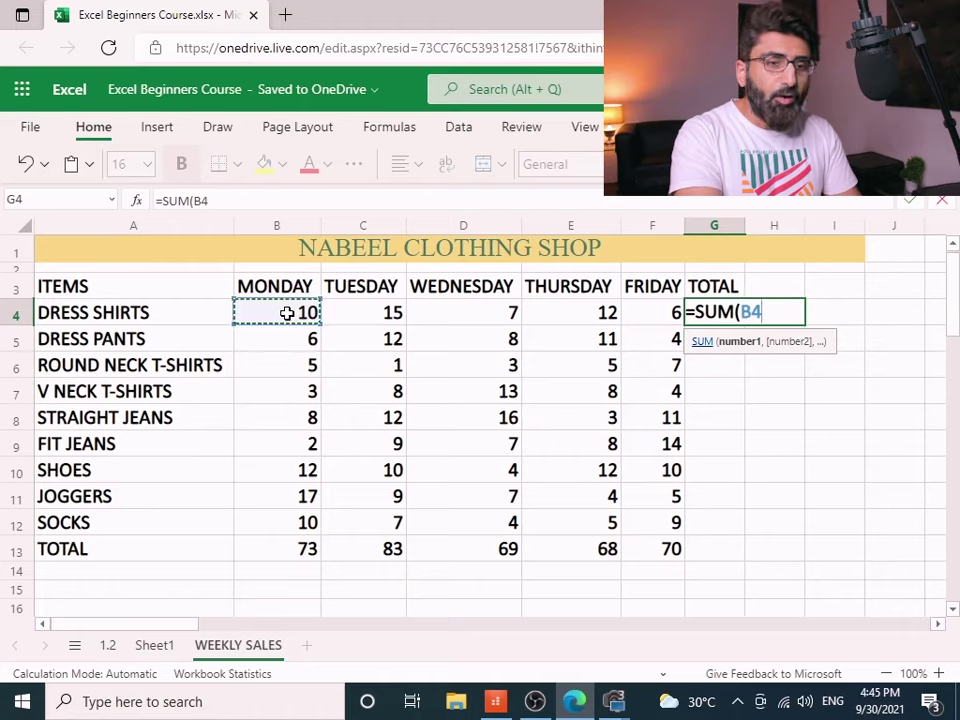
text(,)
click(364, 314)
text(,)
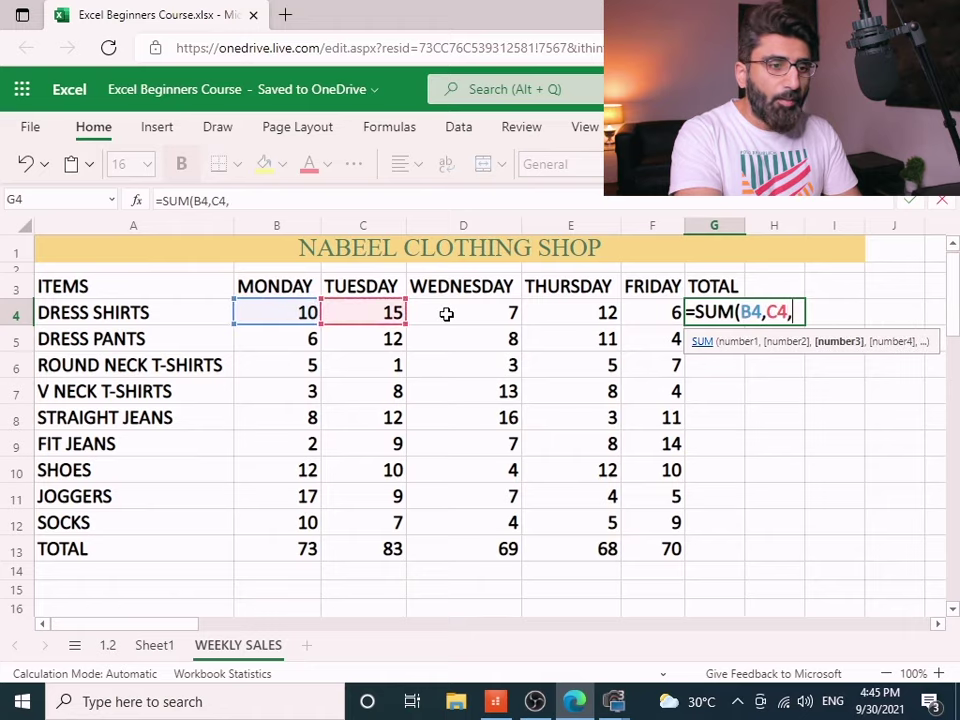
click(446, 314)
text(,)
click(606, 313)
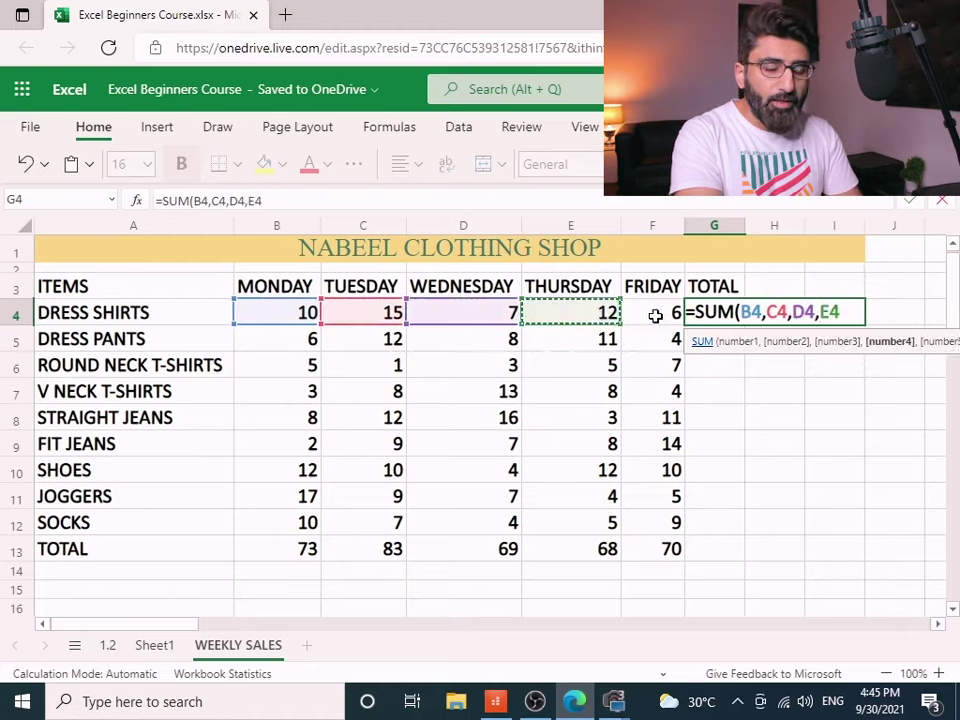
text(,)
click(655, 316)
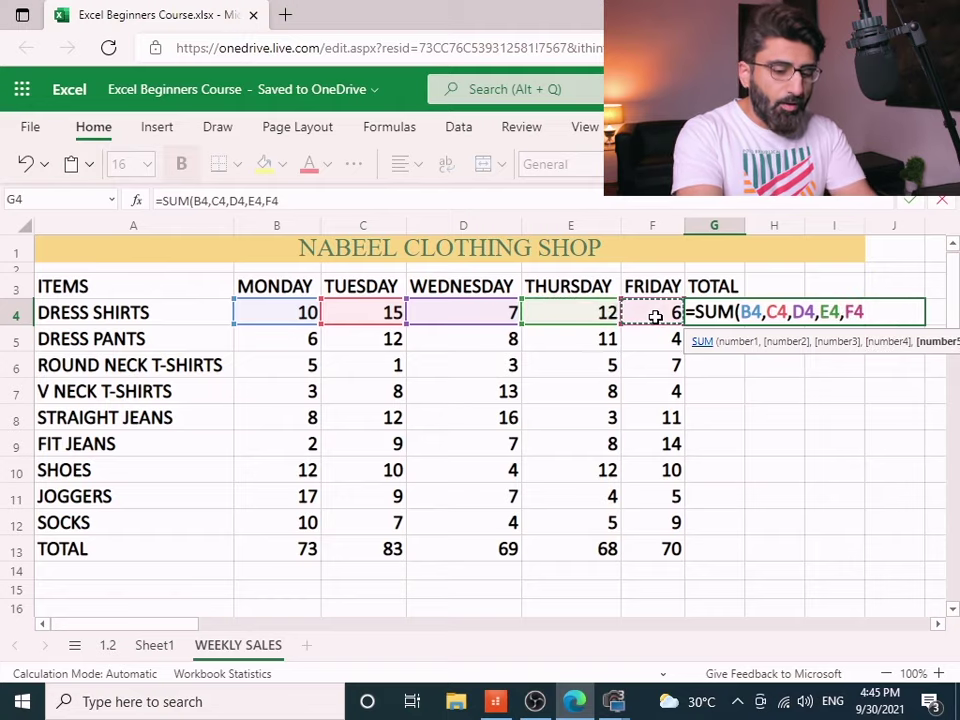
text())
key(Return)
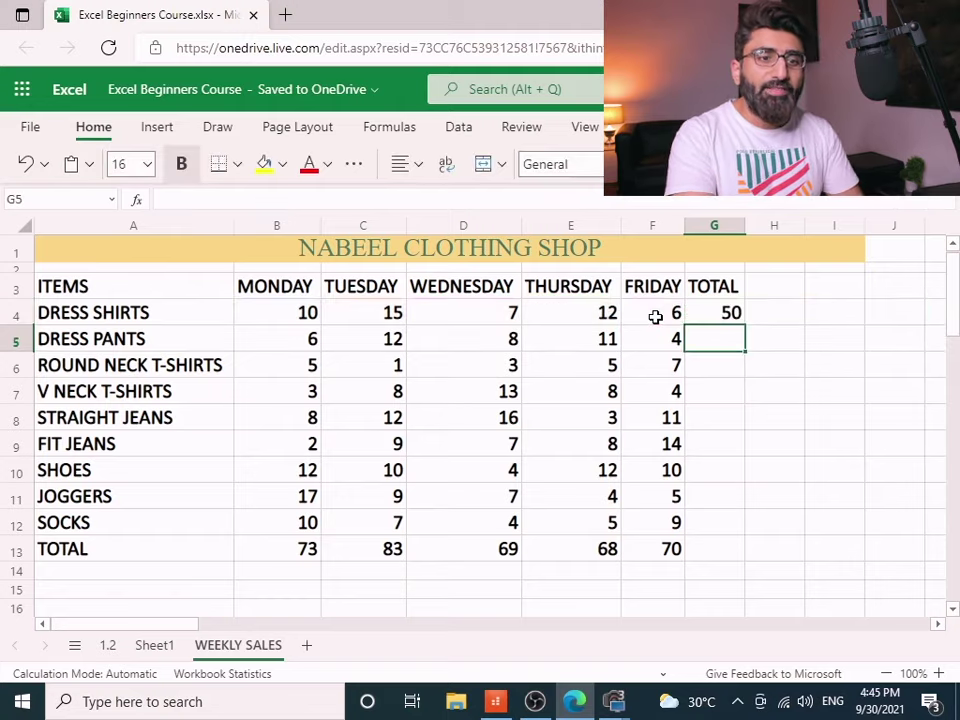
click(714, 312)
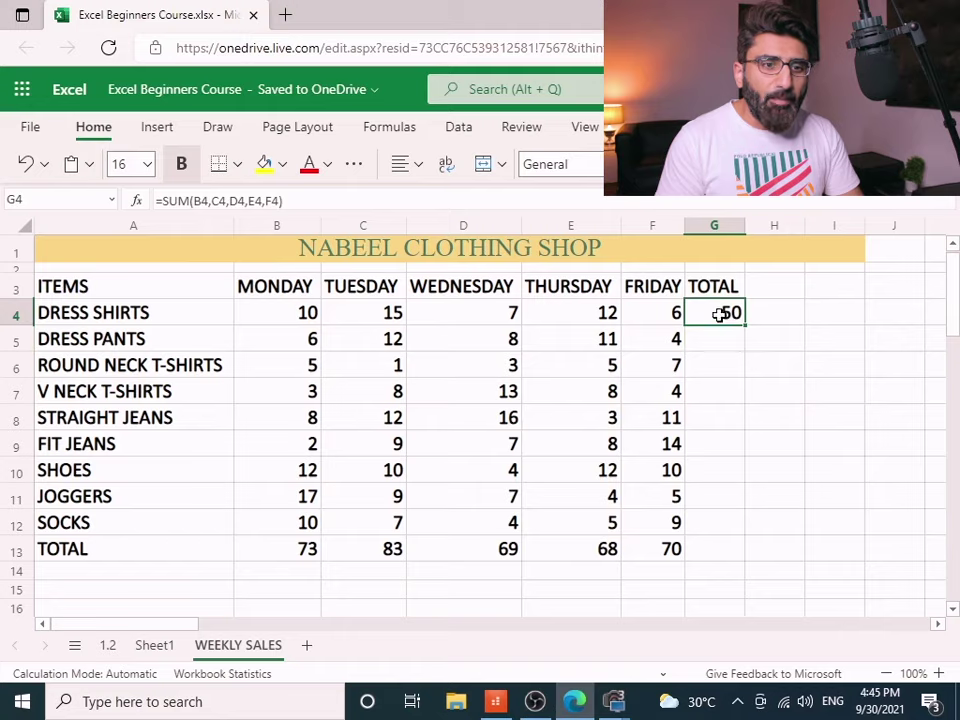
- Fill the G4 formula down to G12, giving totals 41, 21, 36, 50, 40, 48, 42 and 35
drag(743, 322, 738, 522)
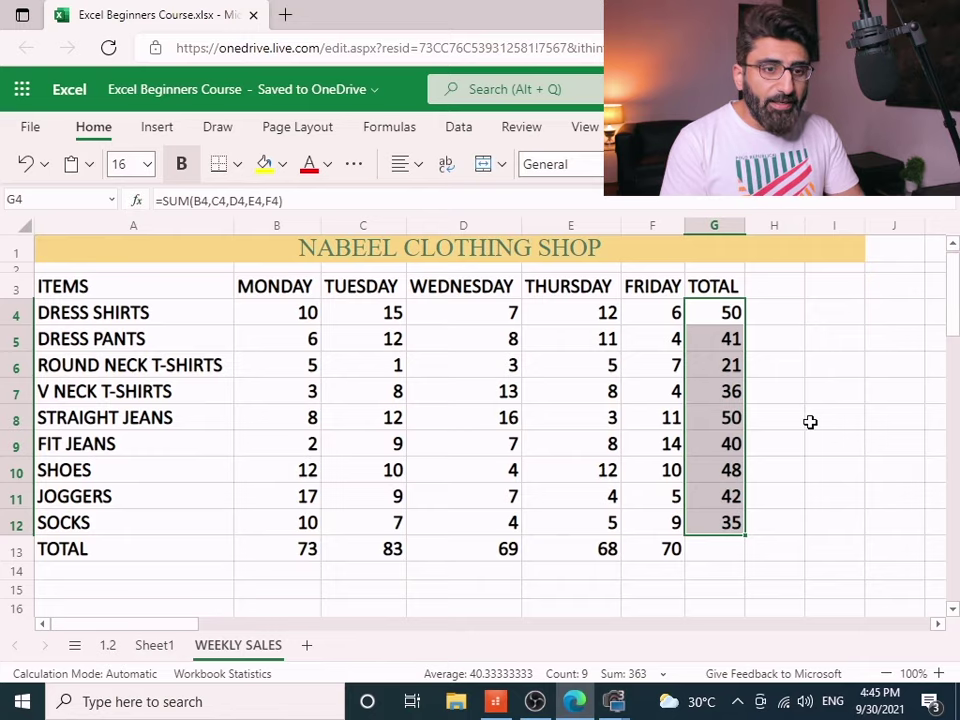
- Delete the existing formula in G4, leaving the cell empty
double_click(730, 313)
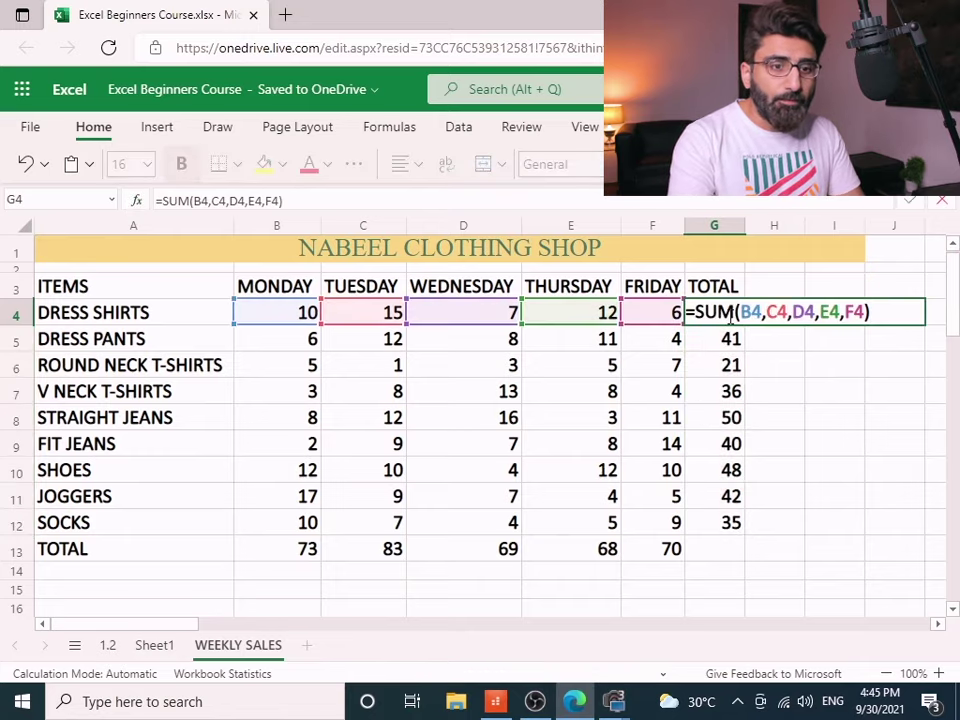
key(BackSpace)
key(BackSpace)
key(BackSpace)
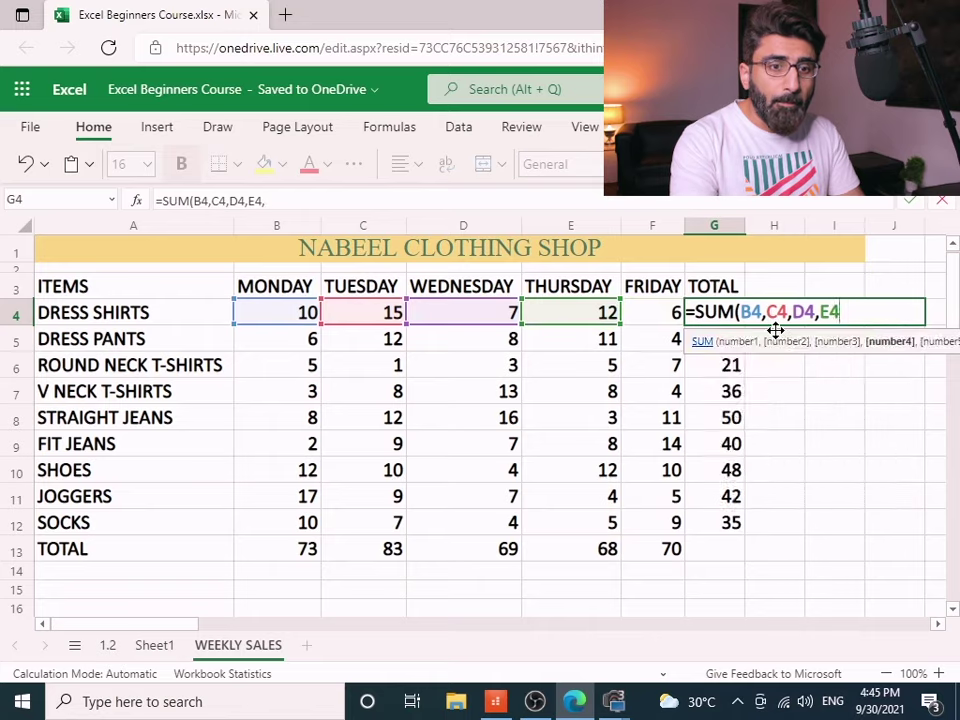
key(BackSpace)
key(BackSpace)
key(BackSpace)
key(BackSpace)
key(BackSpace)
key(BackSpace)
key(BackSpace)
key(BackSpace)
key(BackSpace)
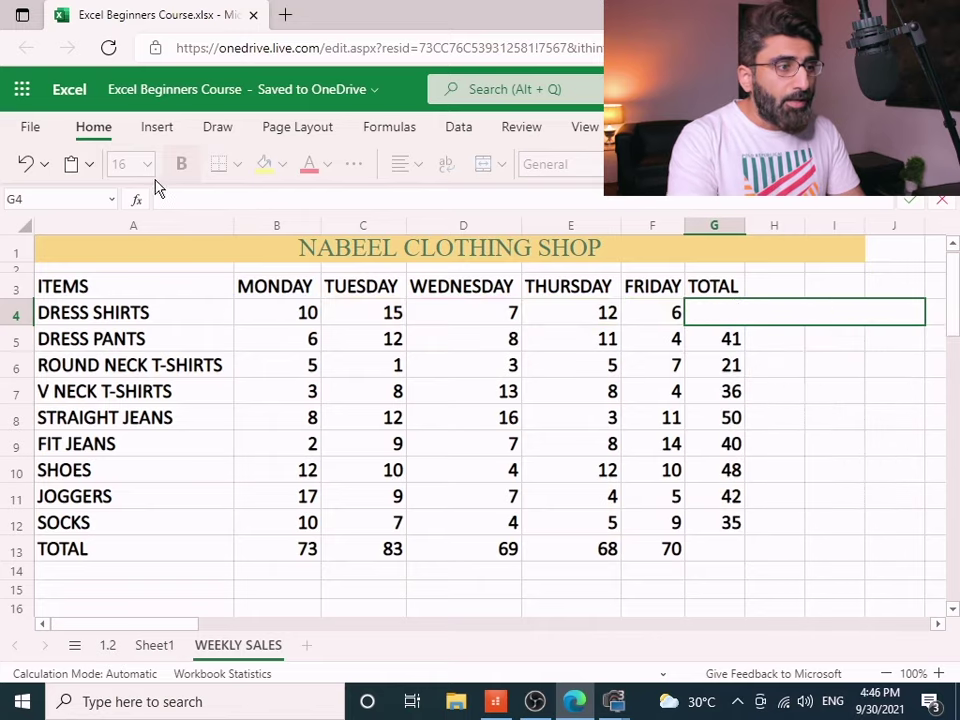
click(714, 362)
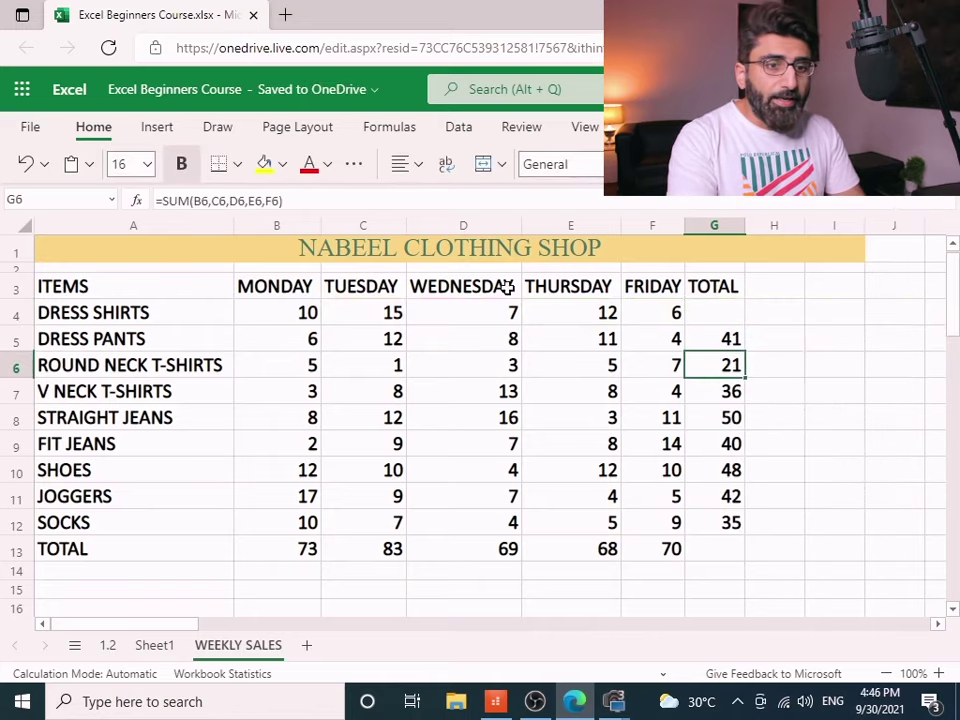
- Insert SUM via Insert Function in G4 over B4:F4, giving 50 again
click(711, 315)
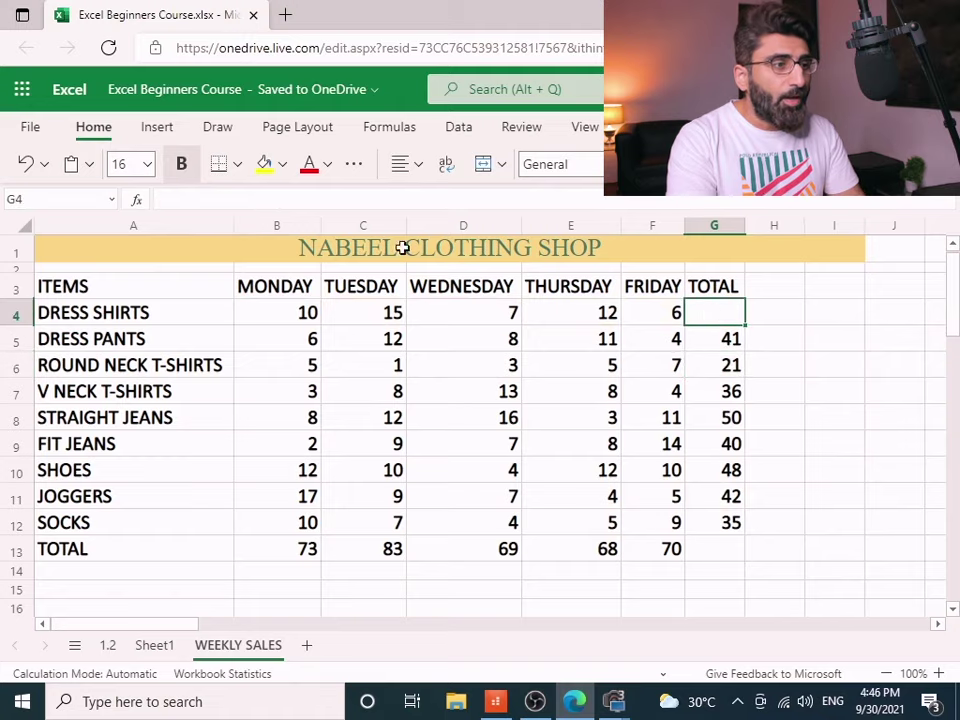
click(137, 202)
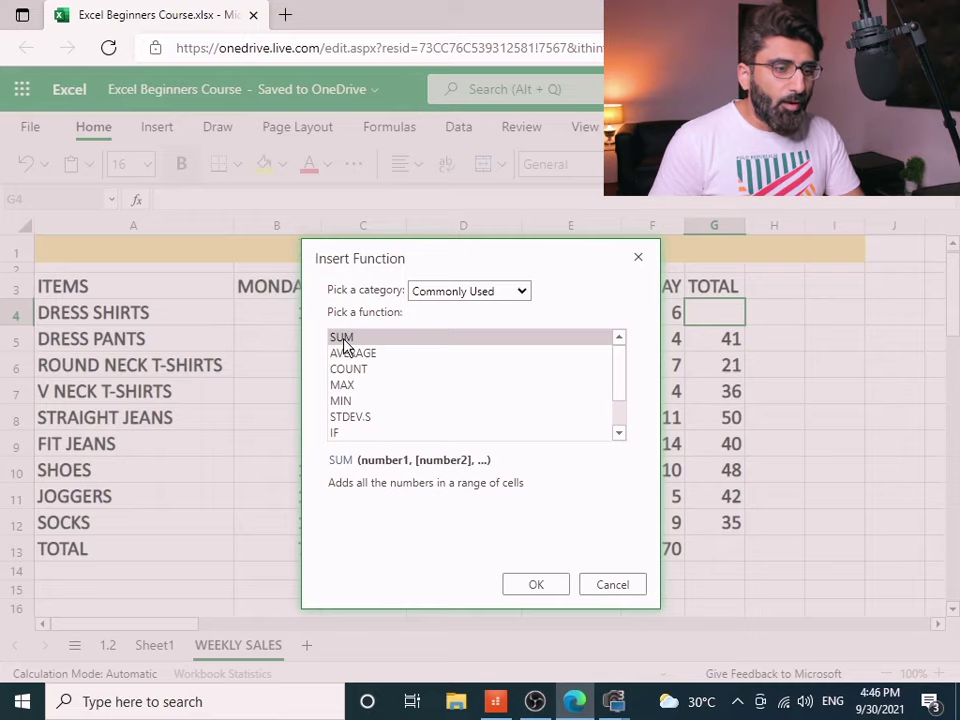
click(528, 585)
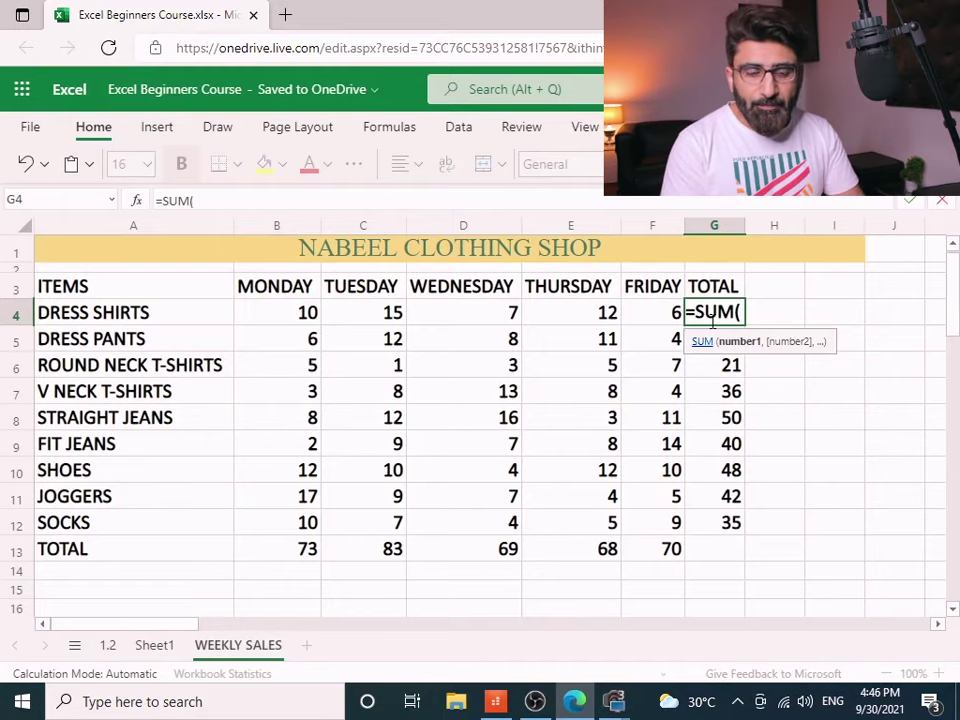
drag(288, 313, 636, 313)
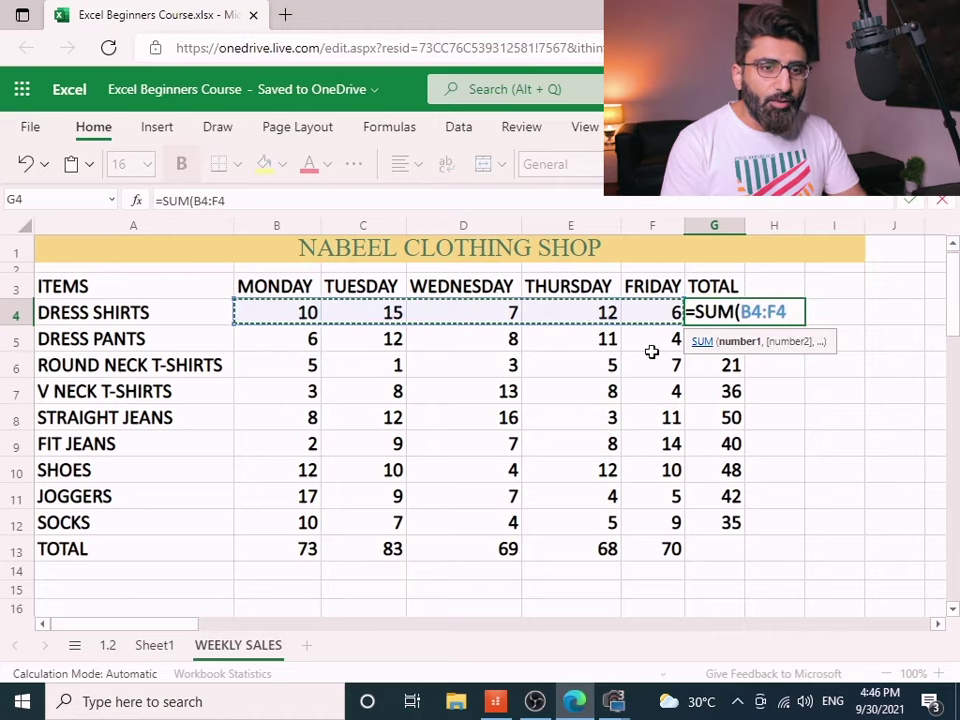
text())
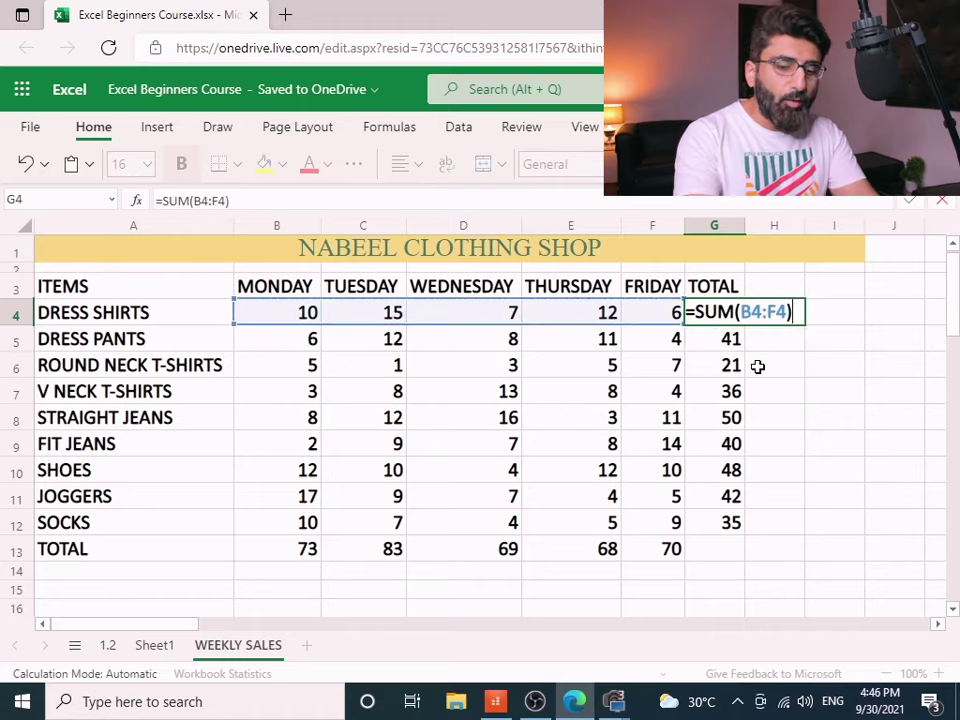
key(Return)
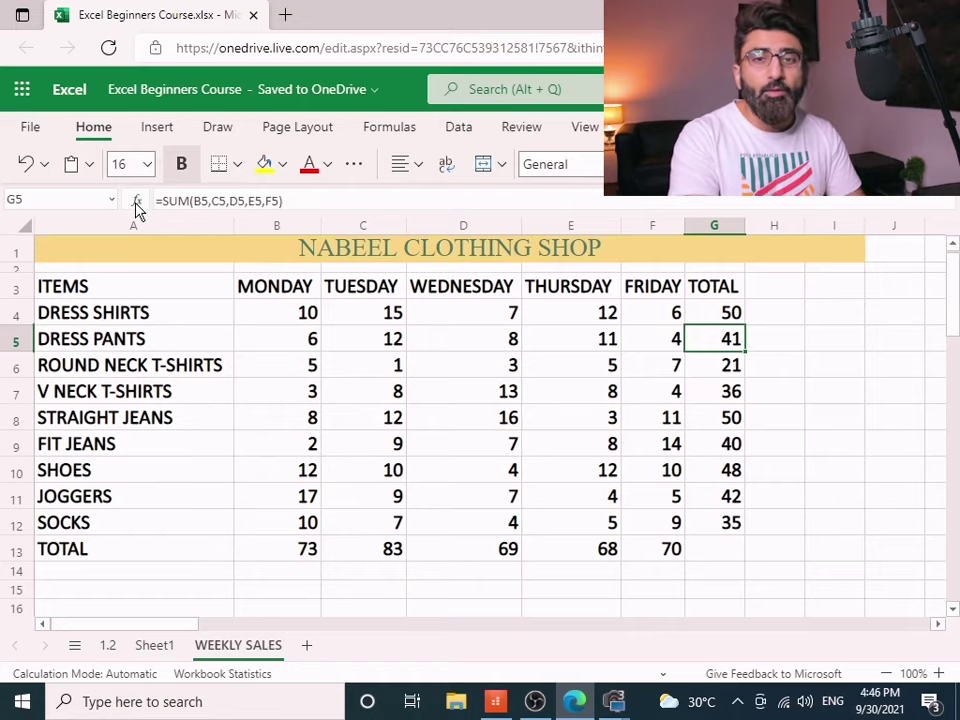
- Open the Insert Function dialog showing Commonly Used functions, including SUM
click(137, 203)
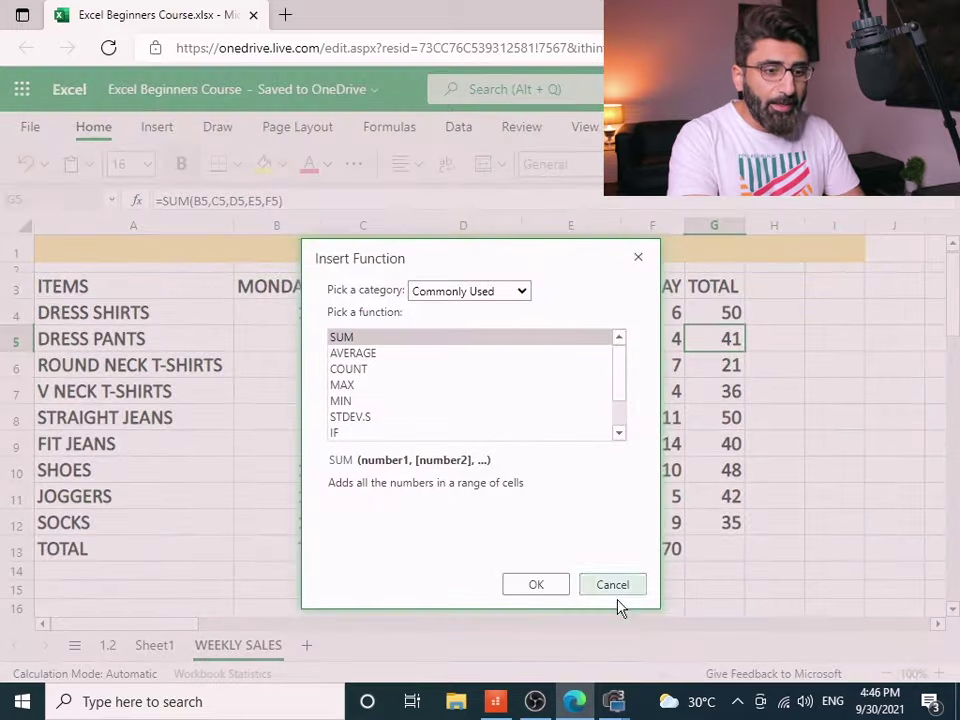